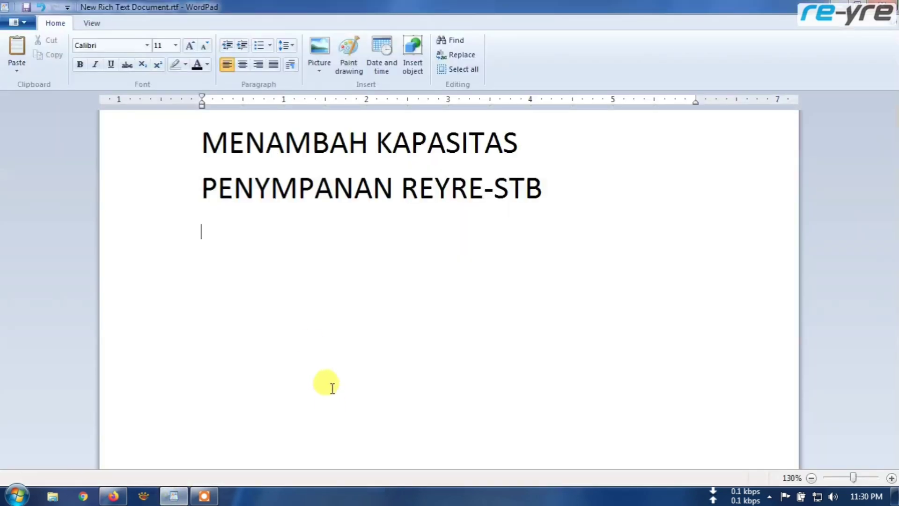
left_click(220, 233)
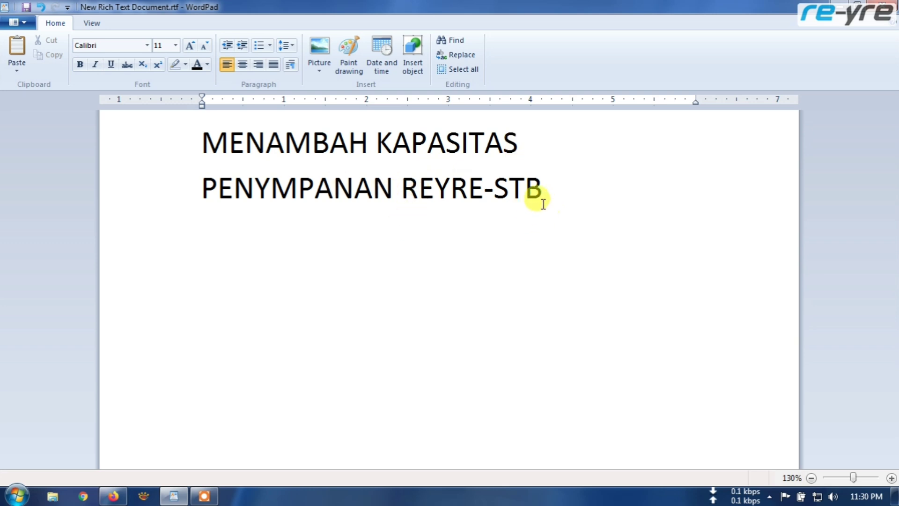
left_click(549, 190)
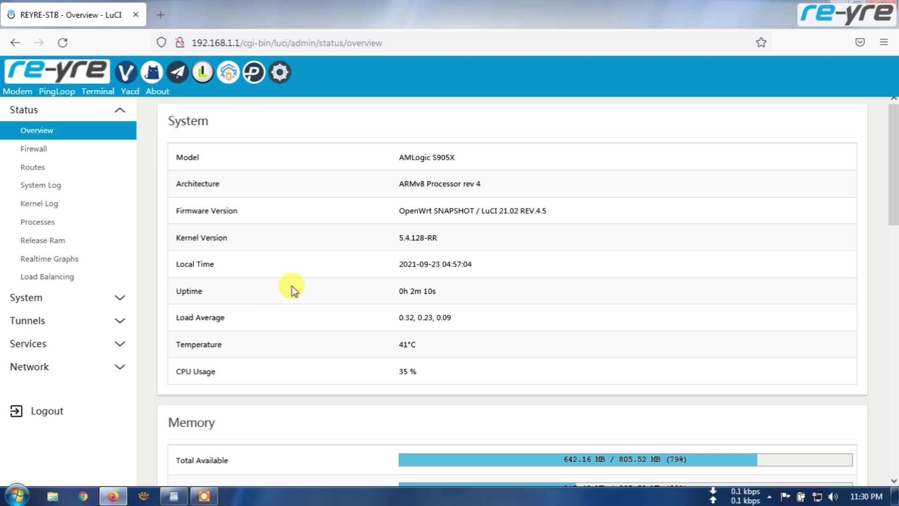
- Open the router's Software page in the System section to check the free space
left_click(123, 298)
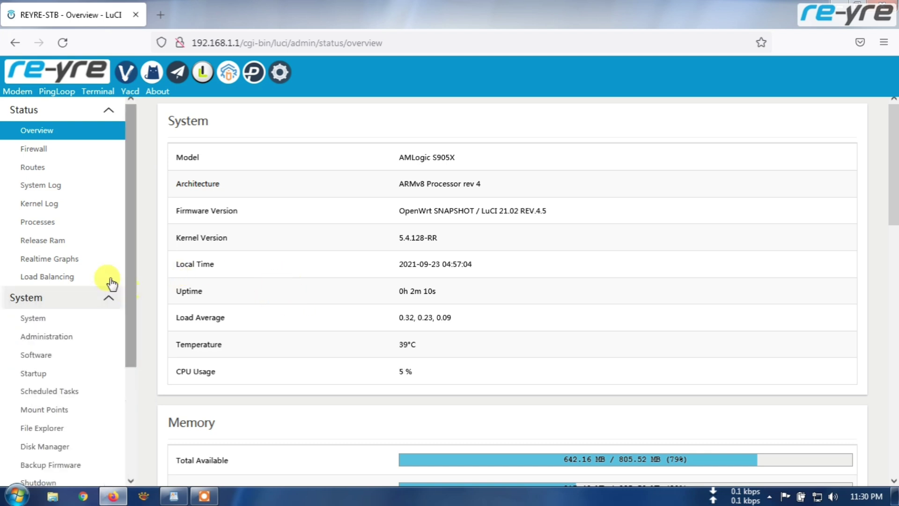
scroll(84, 283, "down", 2)
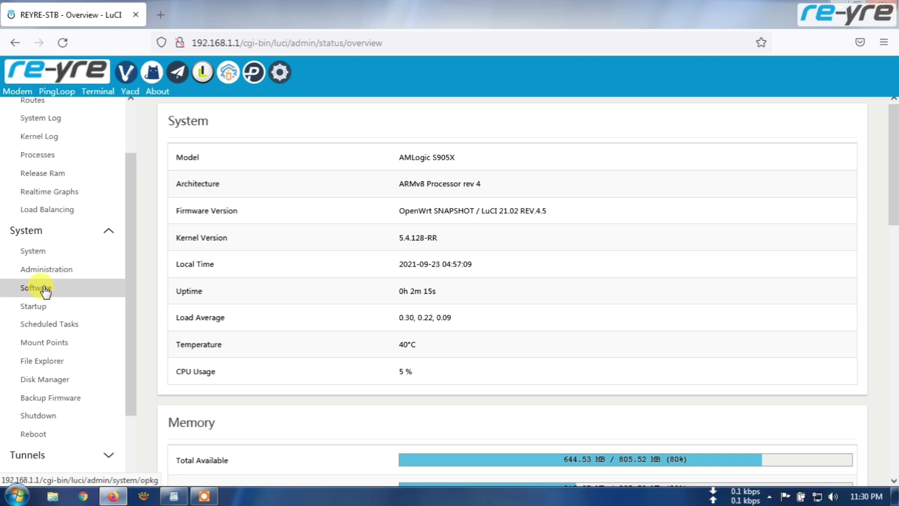
left_click(36, 287)
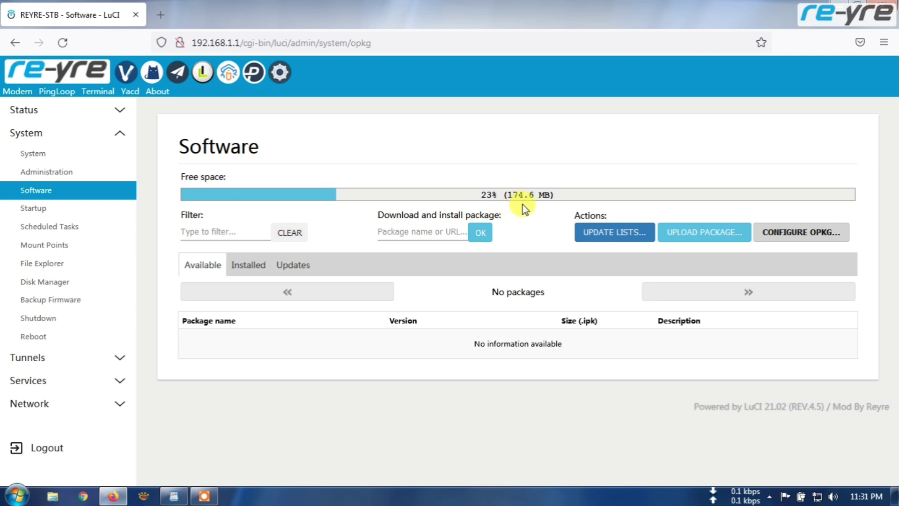
- Switch to the WordPad document and add a line reading "174 MB" at font size 22 below the title
left_click(173, 496)
key("Return")
left_click(175, 45)
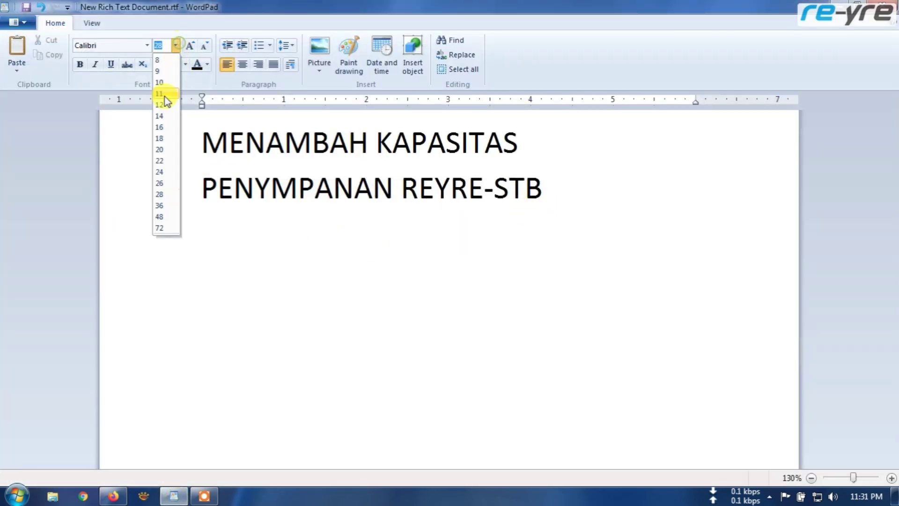
left_click(162, 160)
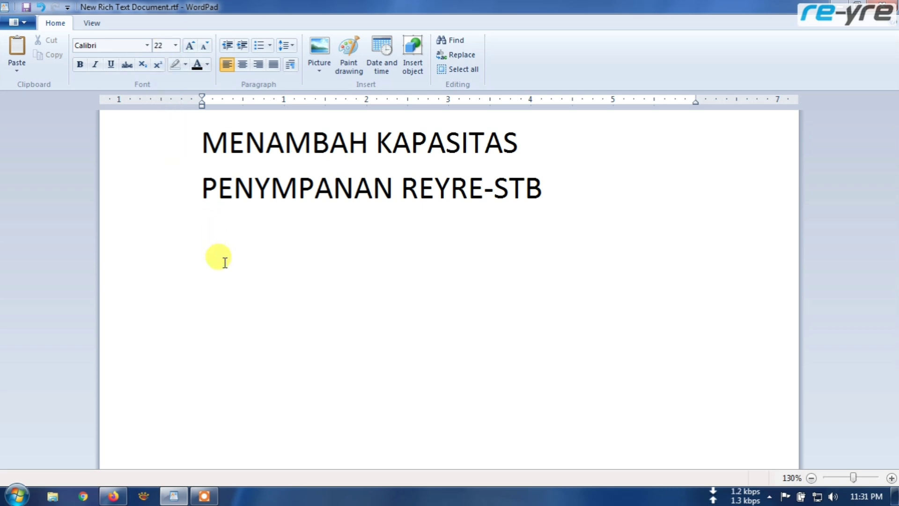
type("174 MB")
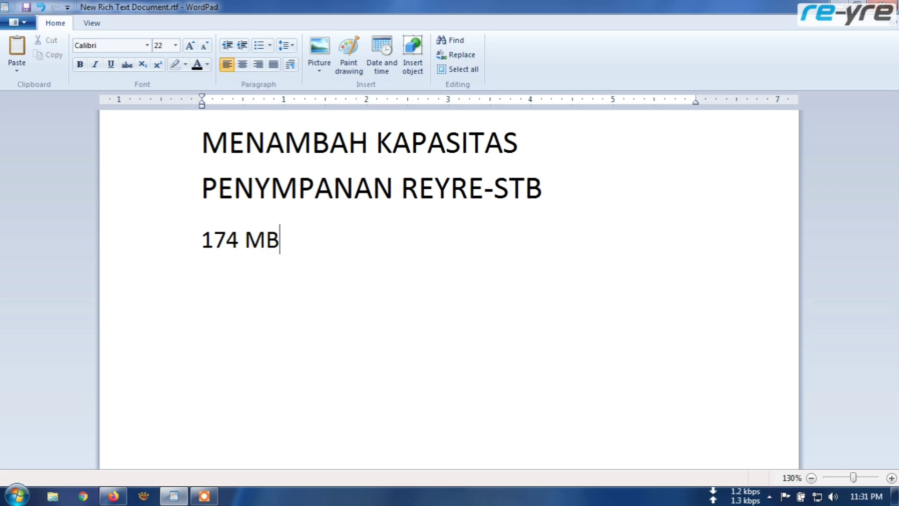
- Switch back to the browser and open the partition management of disk /dev/mmcblk1 in Disk Manager
left_click(114, 496)
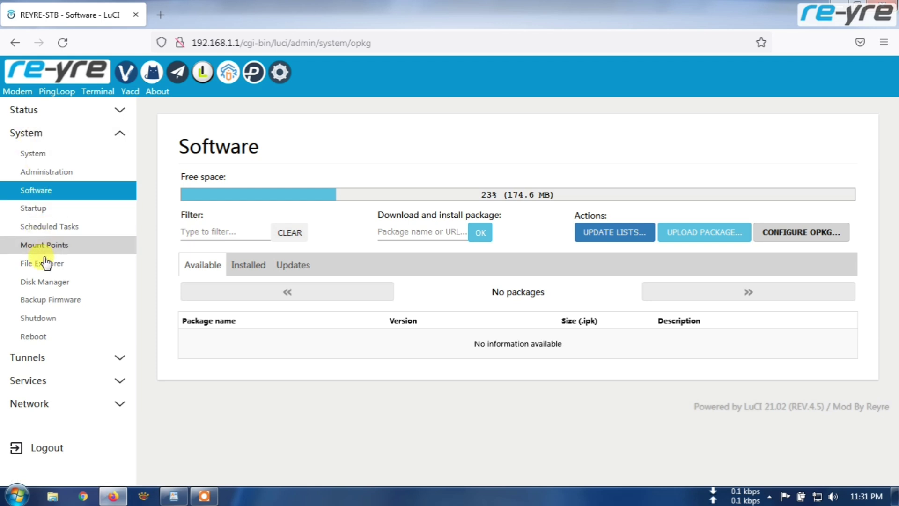
left_click(50, 285)
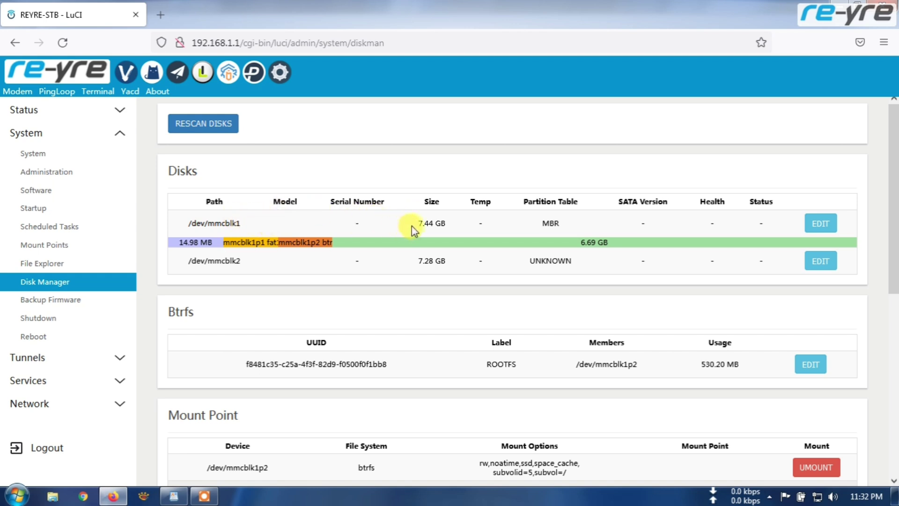
left_click(820, 227)
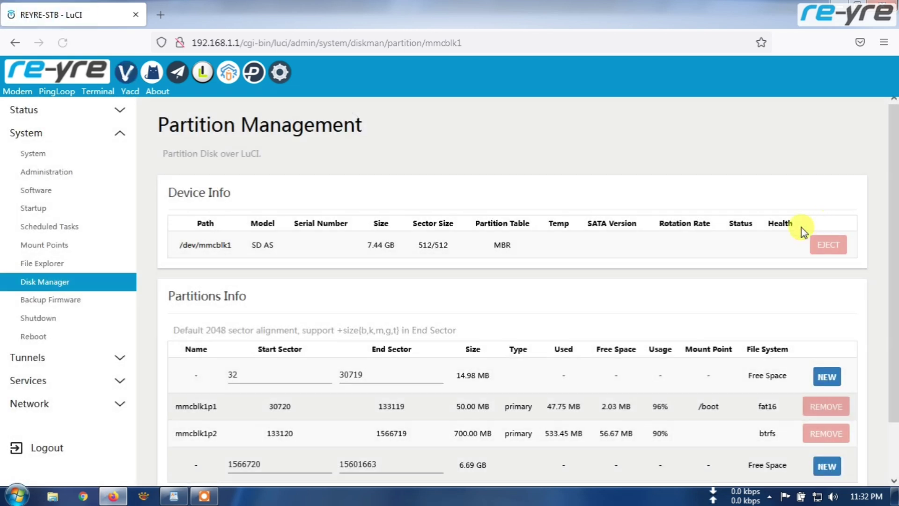
scroll(493, 412, "down", 2)
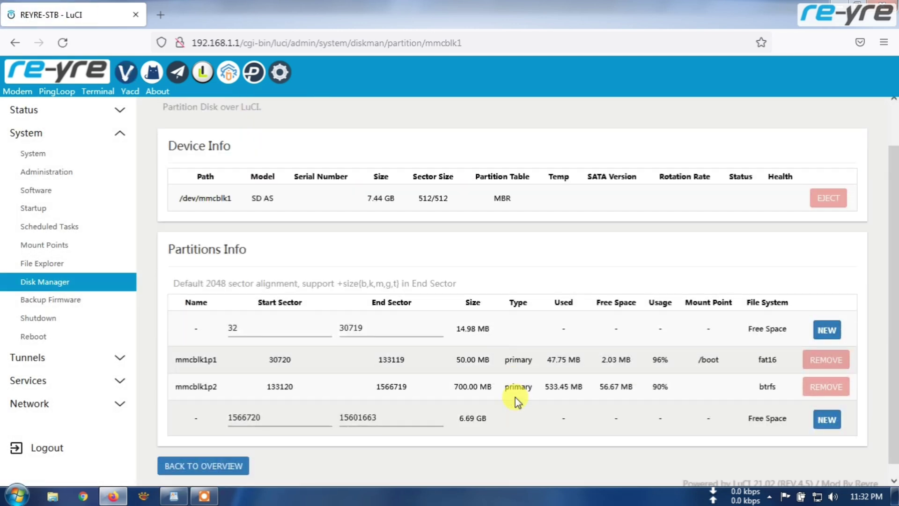
- Examine the Partitions Info of the disk, including the last free space's size, end sector and file system
left_click_drag(167, 236, 288, 241)
left_click(289, 240)
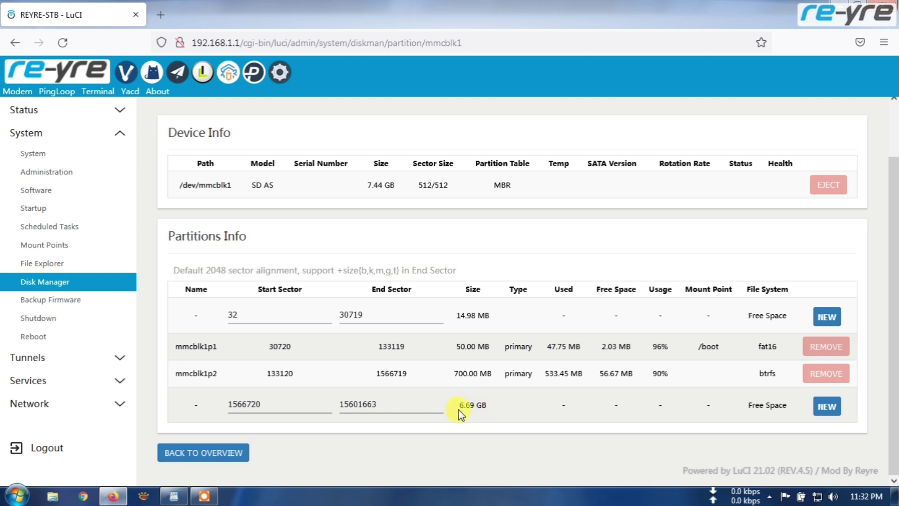
left_click_drag(459, 406, 491, 405)
left_click(493, 405)
left_click_drag(394, 404, 342, 405)
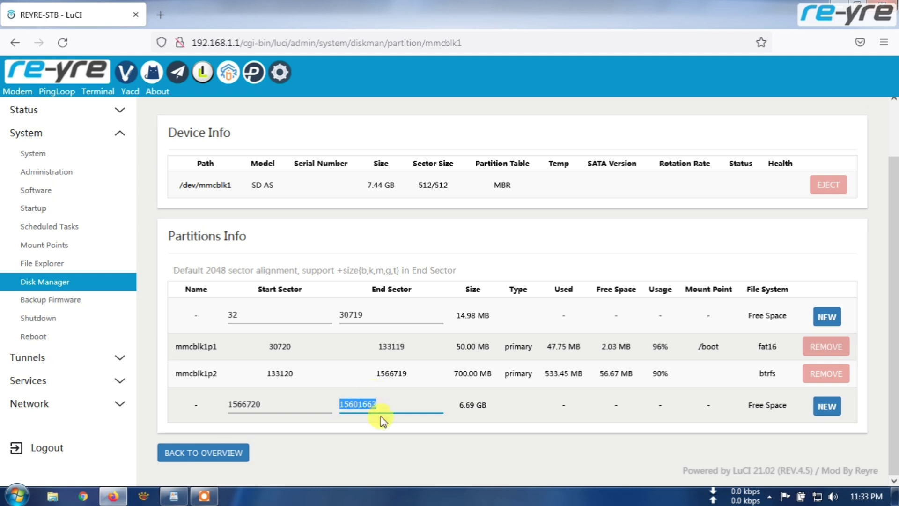
left_click(403, 432)
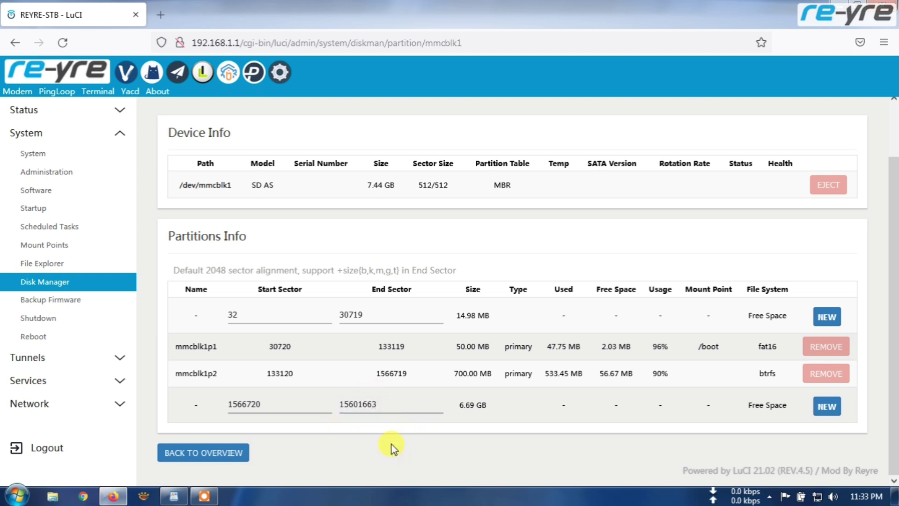
left_click_drag(745, 407, 791, 406)
left_click(776, 404)
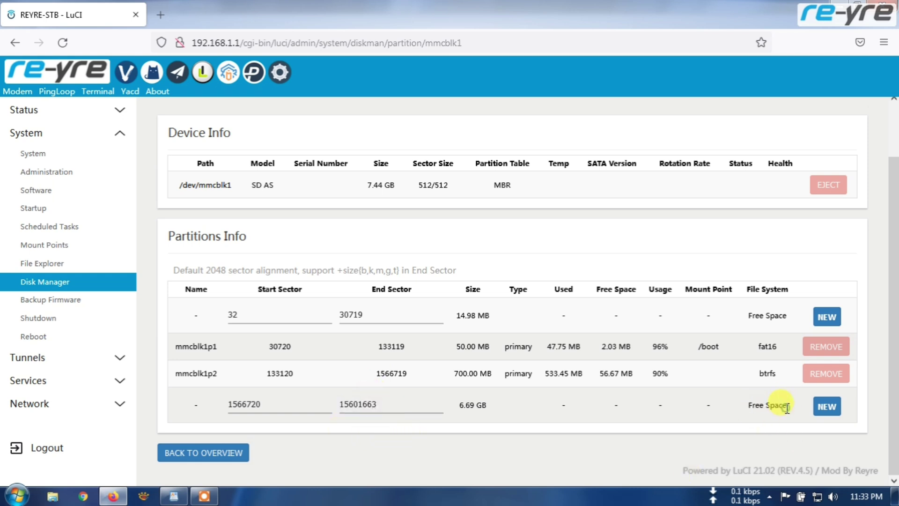
- Create a partition from the 6.69 GB free space and format it as btrfs
left_click(830, 406)
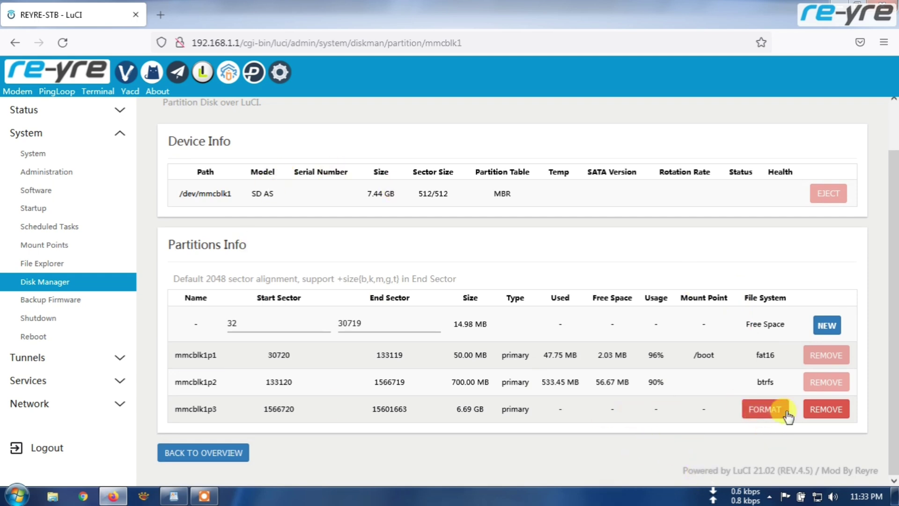
left_click(767, 413)
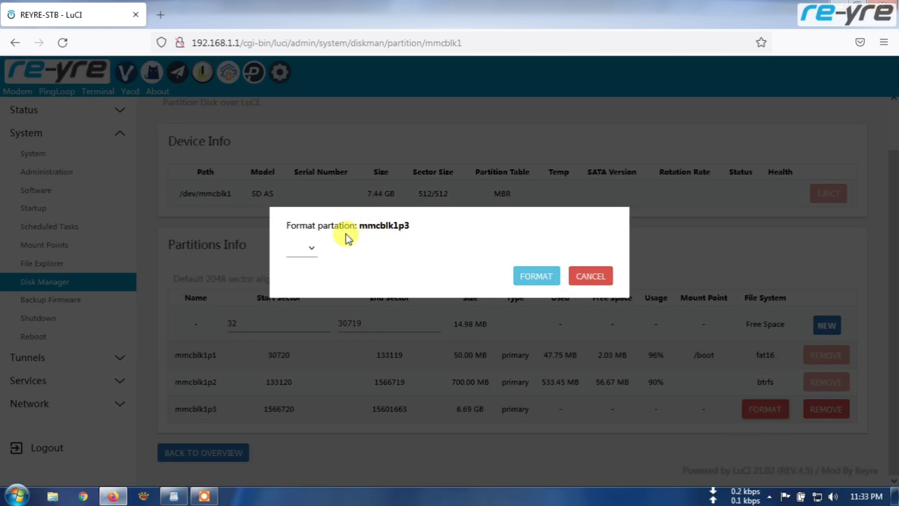
left_click(313, 246)
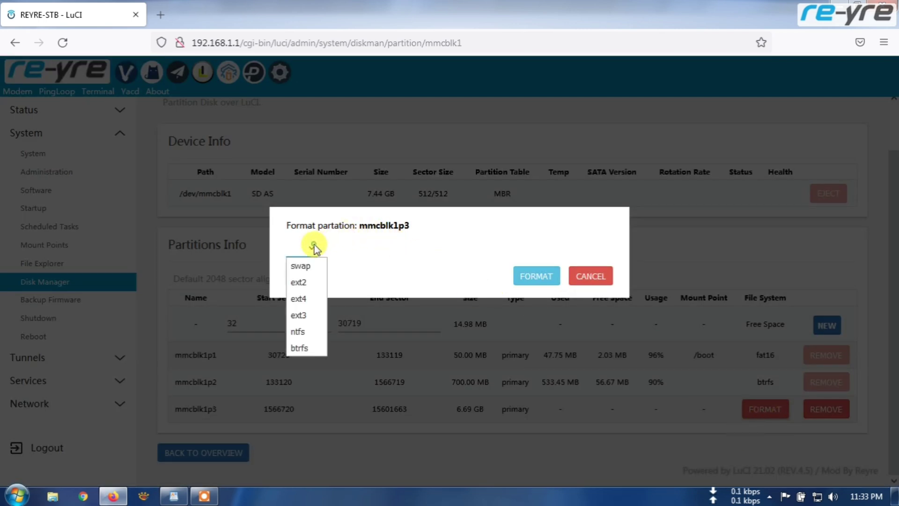
left_click(307, 348)
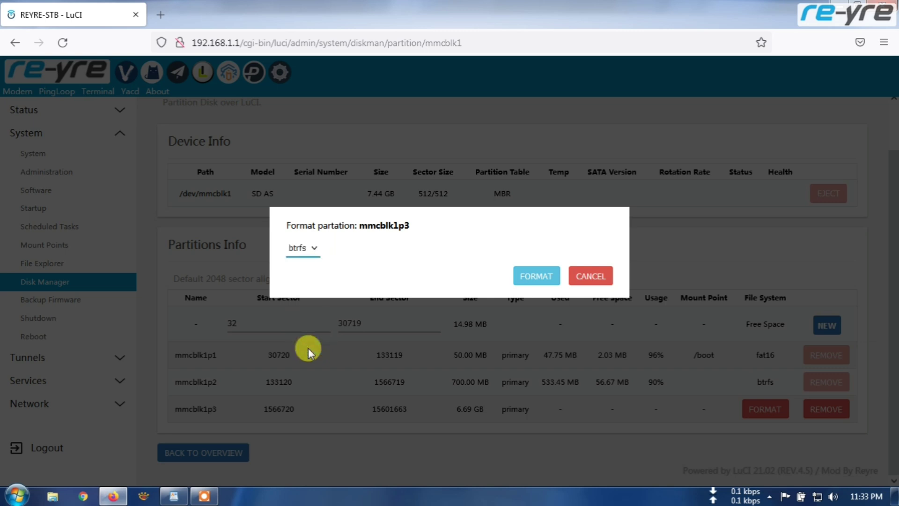
left_click(538, 276)
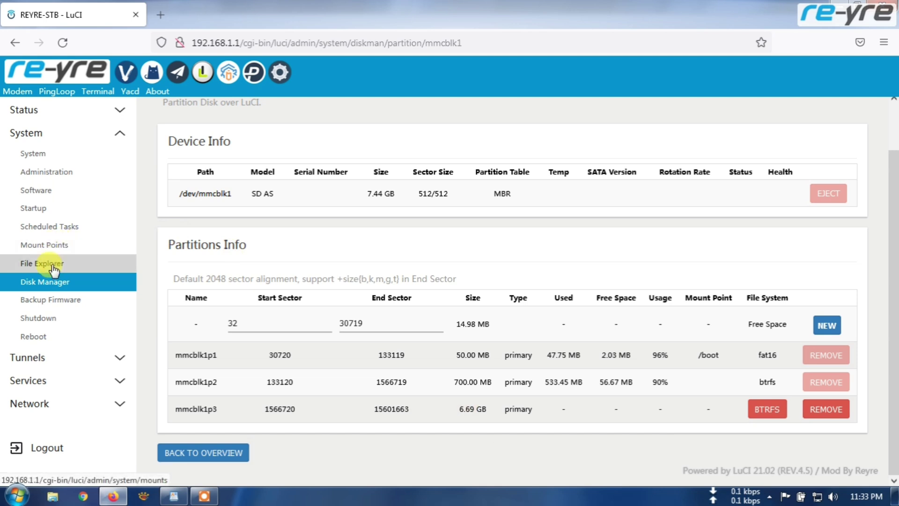
- Open the Mount Points page and add a new mount entry below the existing ones
left_click(50, 247)
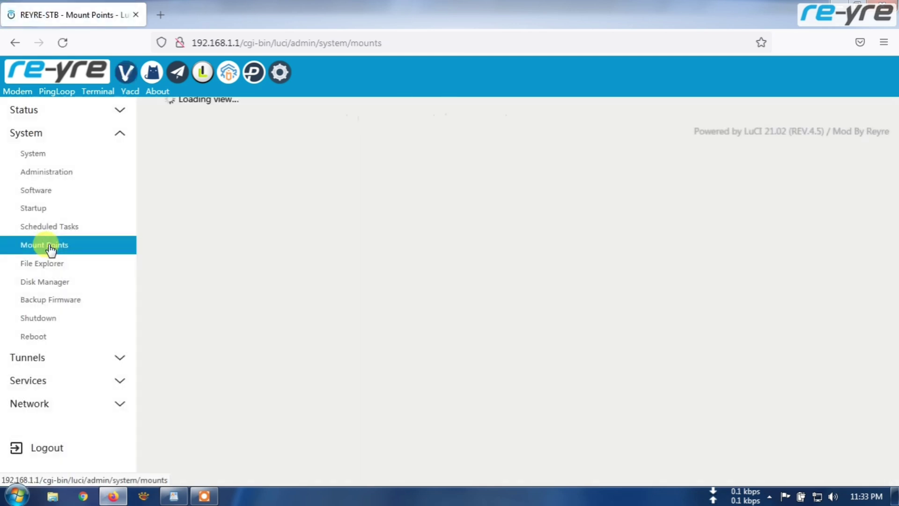
scroll(273, 282, "down", 3)
scroll(276, 281, "down", 10)
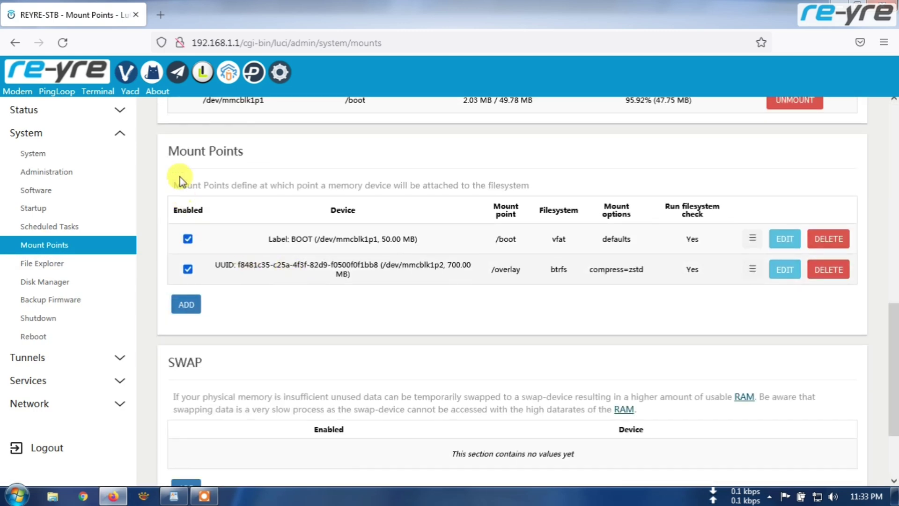
left_click_drag(169, 151, 244, 151)
left_click(220, 328)
left_click(186, 305)
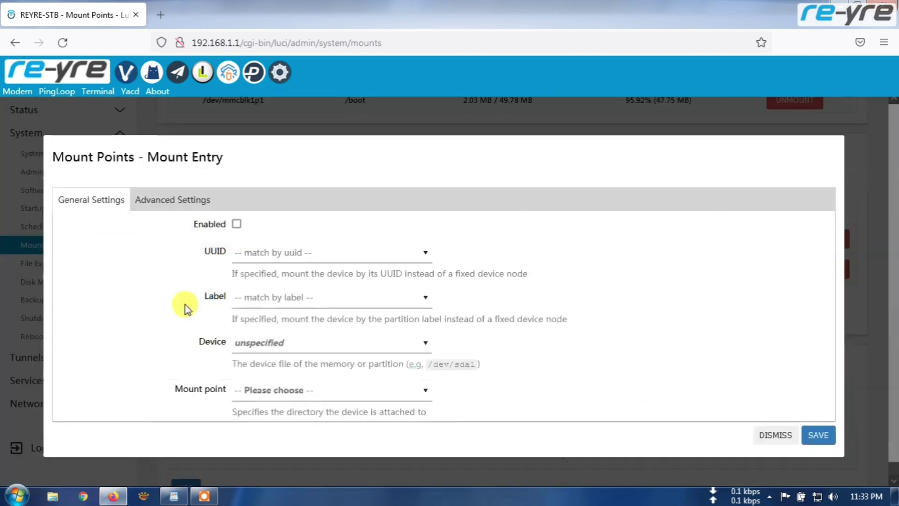
- Enable the mount entry, match it to the UUID of /dev/mmcblk1p3 and set its mount point to Use as root filesystem (/)
left_click(237, 224)
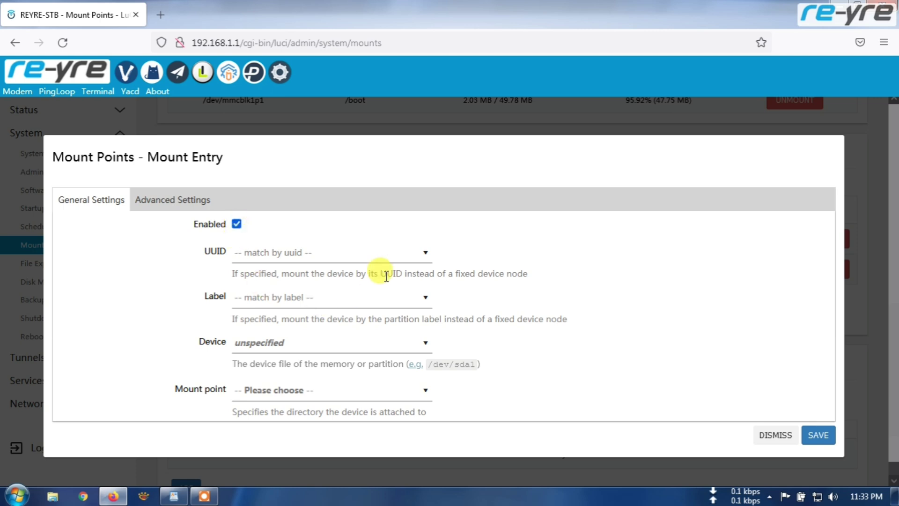
left_click(406, 255)
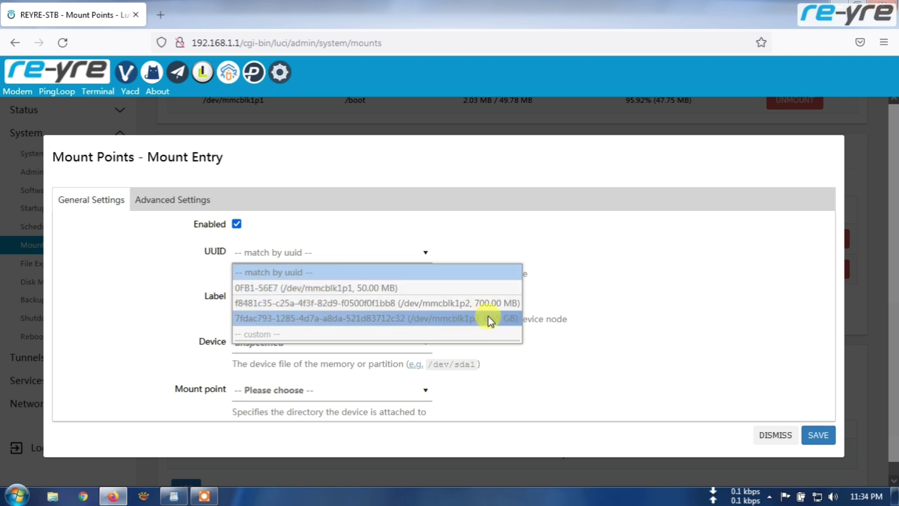
left_click(499, 323)
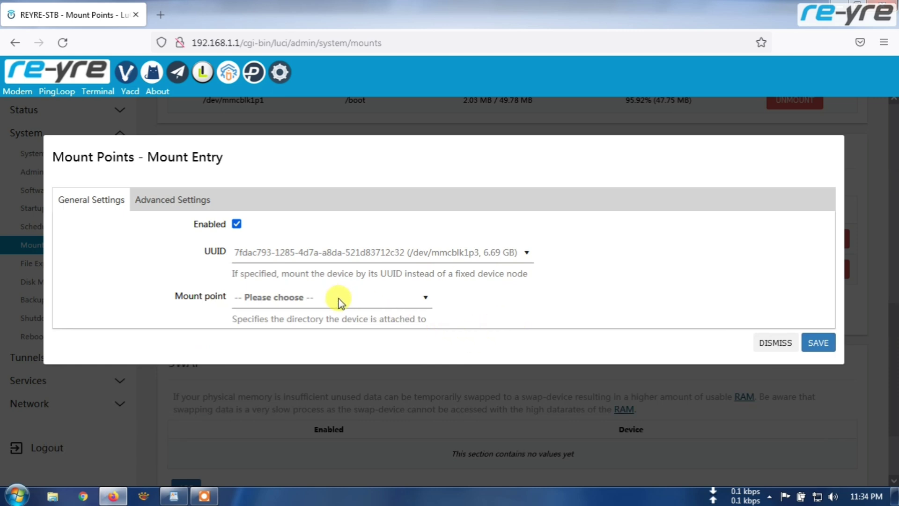
left_click(323, 296)
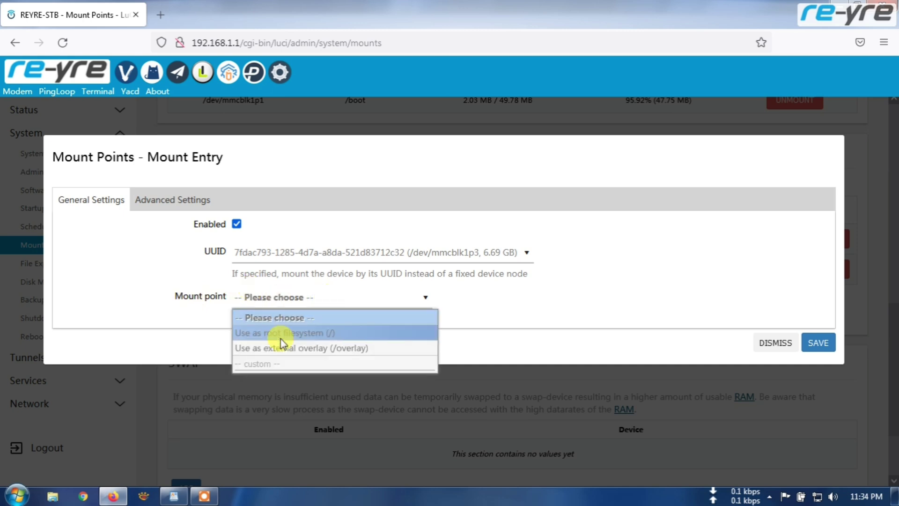
left_click(335, 336)
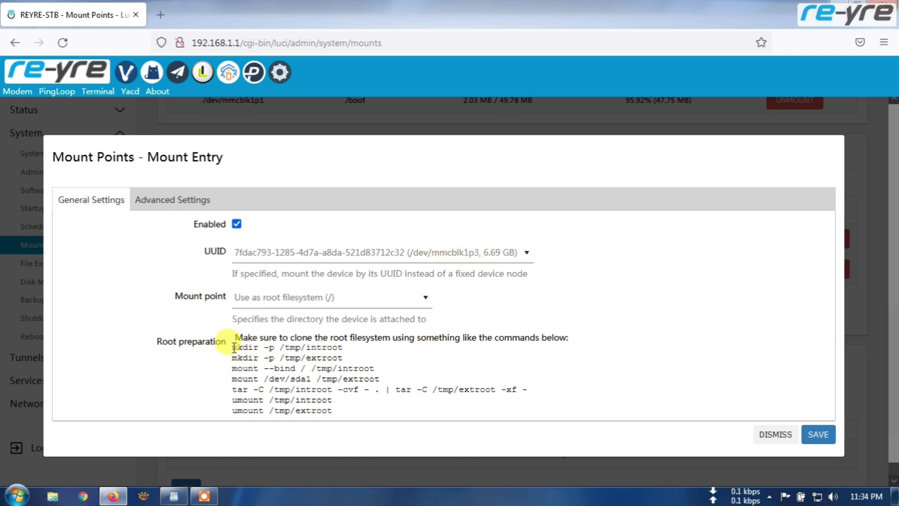
- Copy all the root preparation commands, from mkdir -p /tmp/introot through umount /tmp/extroot
left_click_drag(234, 349, 333, 407)
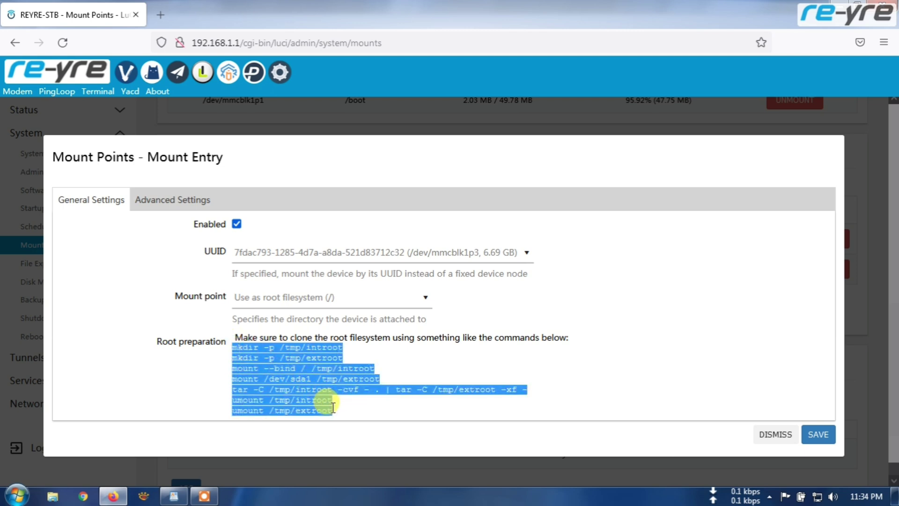
right_click(332, 406)
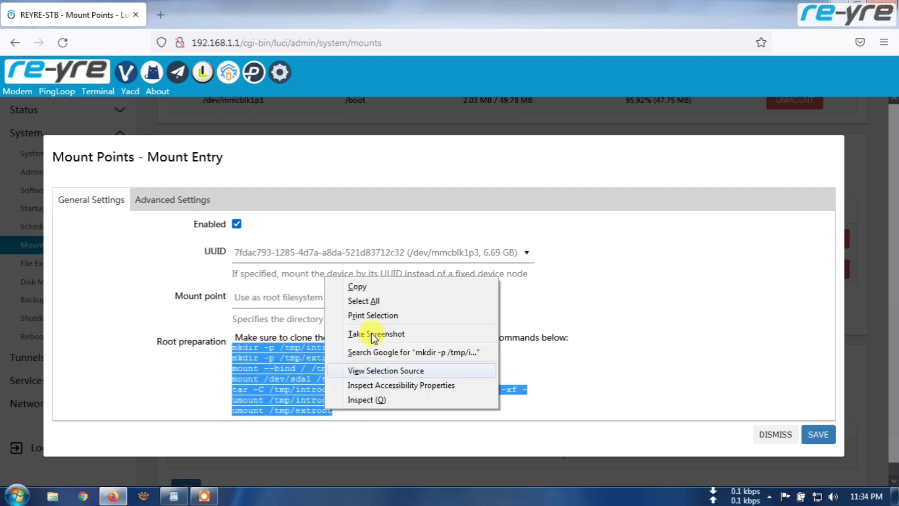
left_click(362, 287)
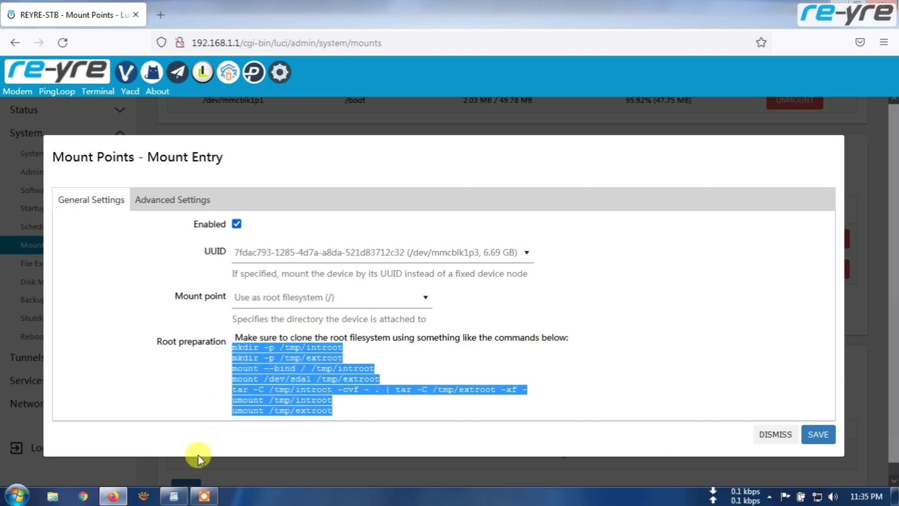
- Switch to the WordPad document and paste the copied root preparation commands on a new line below 174 MB
left_click(174, 496)
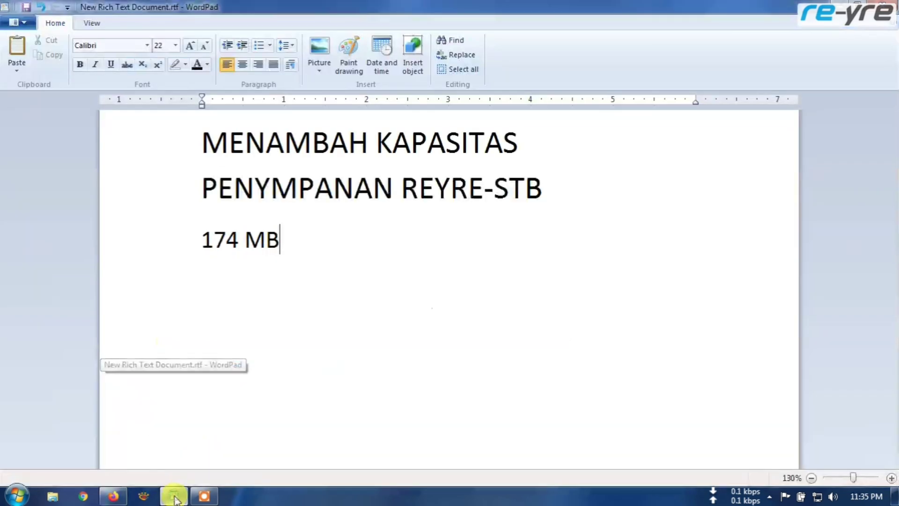
left_click(291, 243)
key("Return")
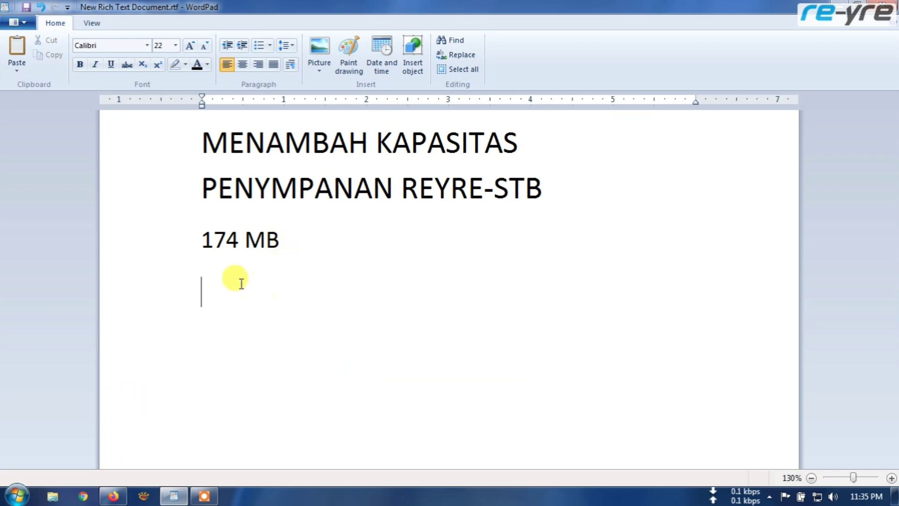
left_click(287, 244)
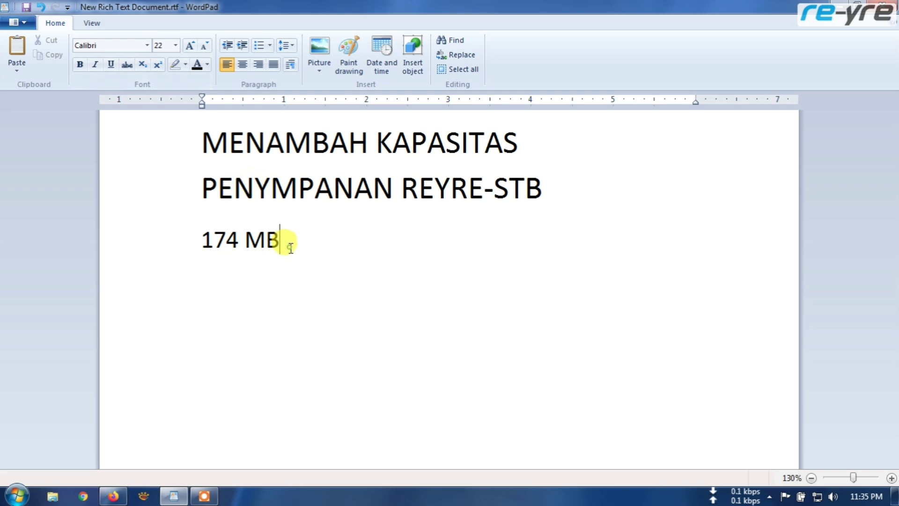
left_click(174, 45)
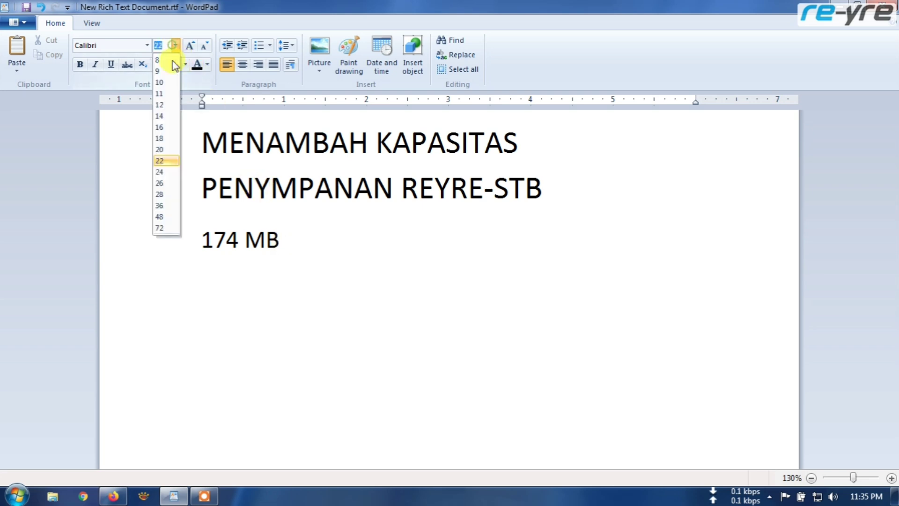
left_click(164, 160)
key("Return")
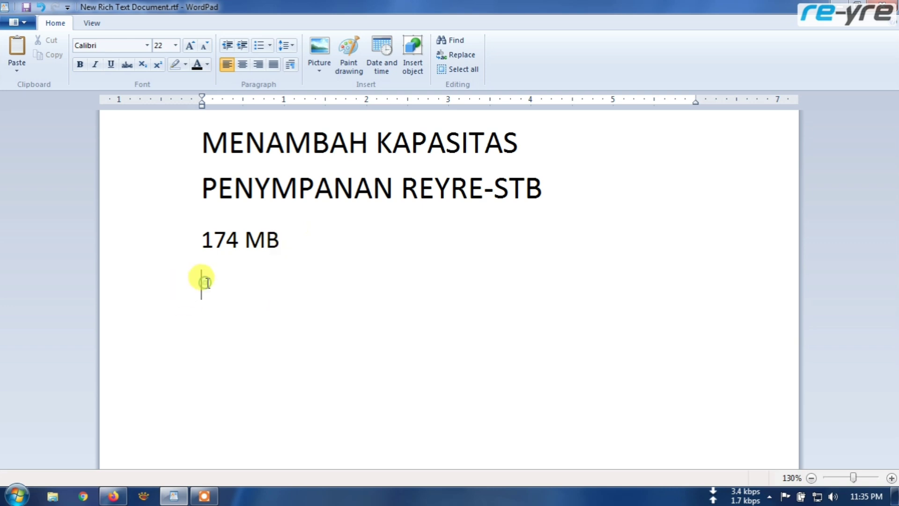
type("mkdir -p /tmp/introot mkdir -p /tmp/extroot mount --bind / /tmp/introot mount /dev/sda1 /tmp/extroot tar -C /tmp/introot -cvf - . | tar -C /tmp/extroot -xf - umount /tmp/introot umount /tmp/extroot")
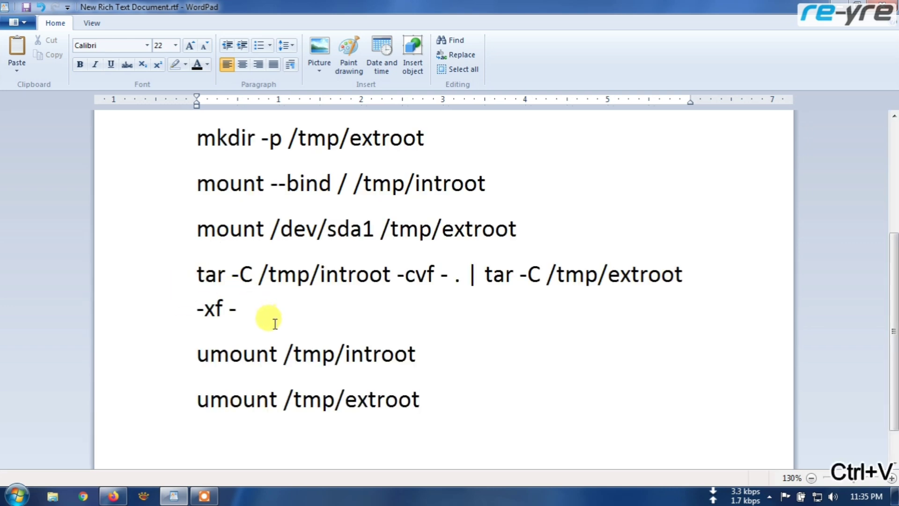
- Set the font size of all the pasted commands, from mkdir -p /tmp/introot through umount /tmp/extroot, to 18
scroll(262, 281, "up", 3)
left_click_drag(199, 239, 284, 332)
scroll(295, 314, "down", 3)
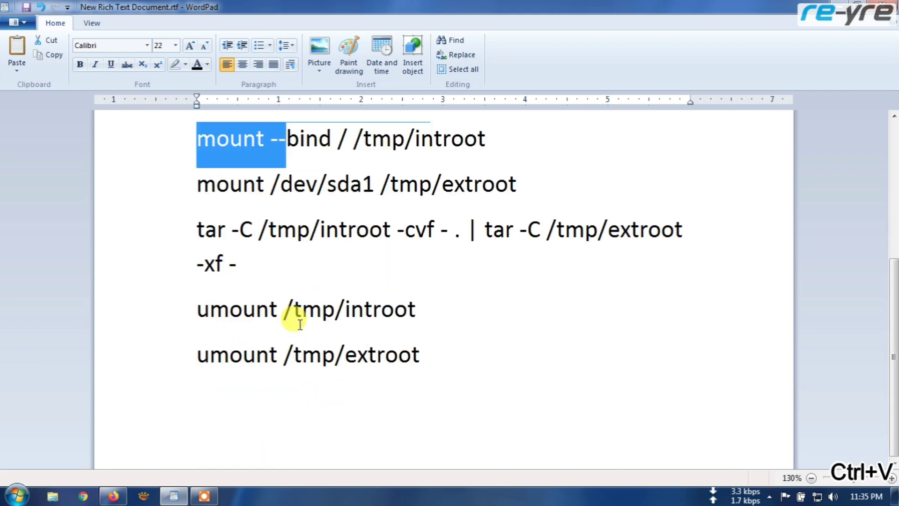
left_click(435, 352, "shift")
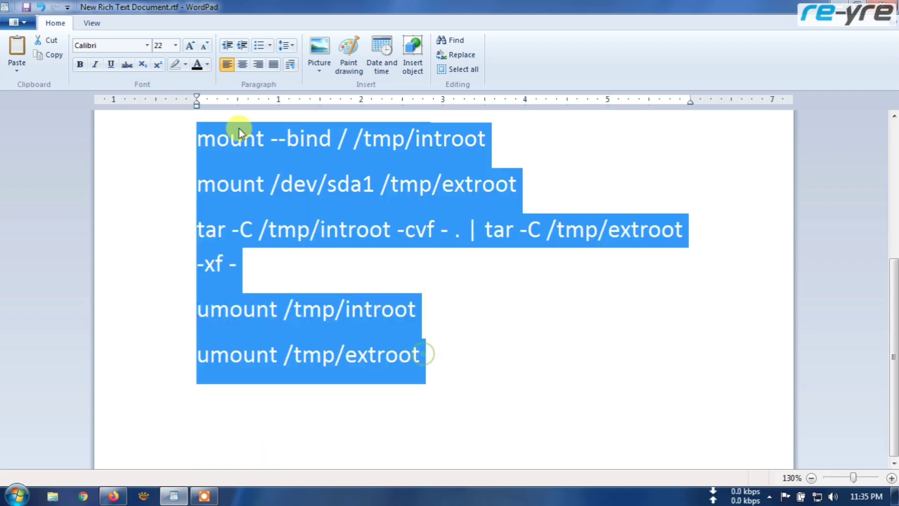
left_click(175, 45)
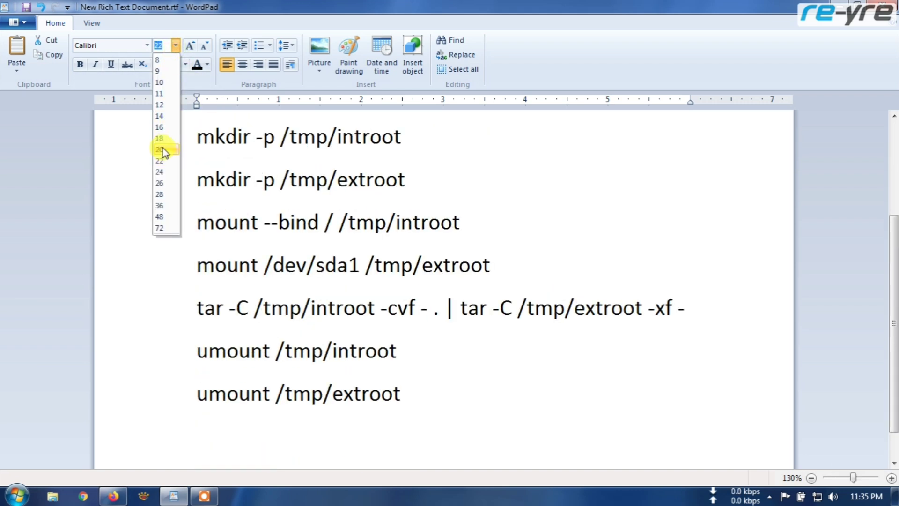
left_click(160, 138)
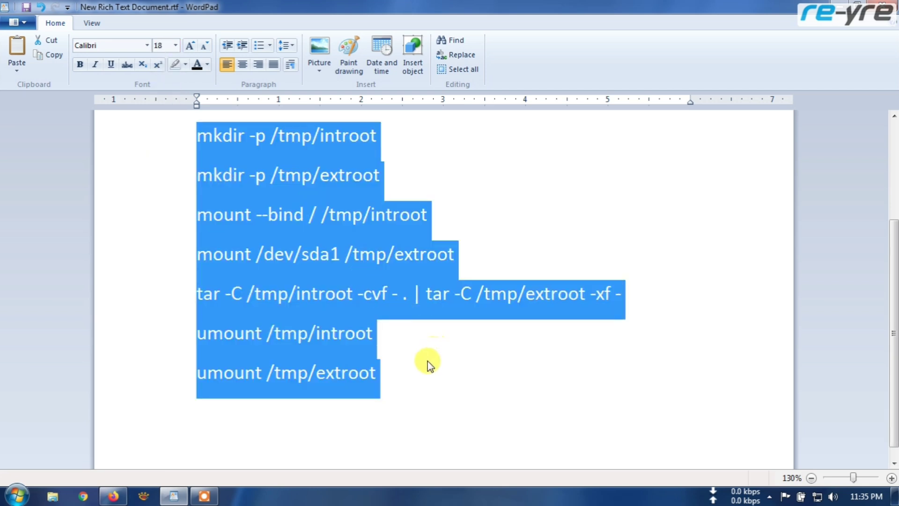
left_click(395, 378)
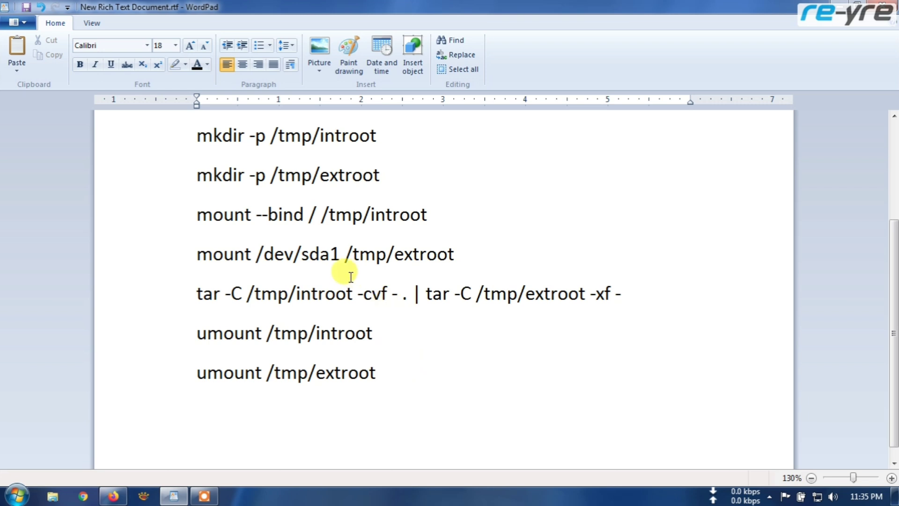
- Replace sda1 with mmcblk1p3 in the command that mounts the device on /tmp/extroot
left_click_drag(302, 253, 338, 248)
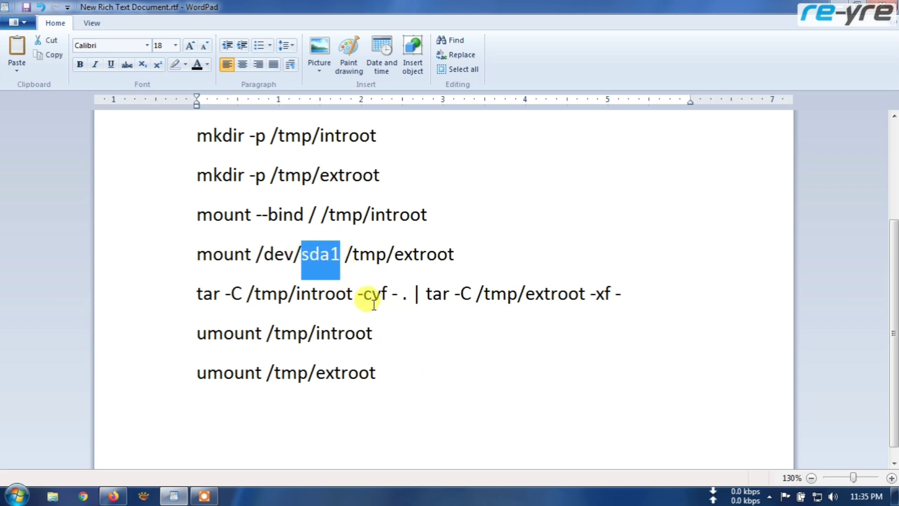
type("m")
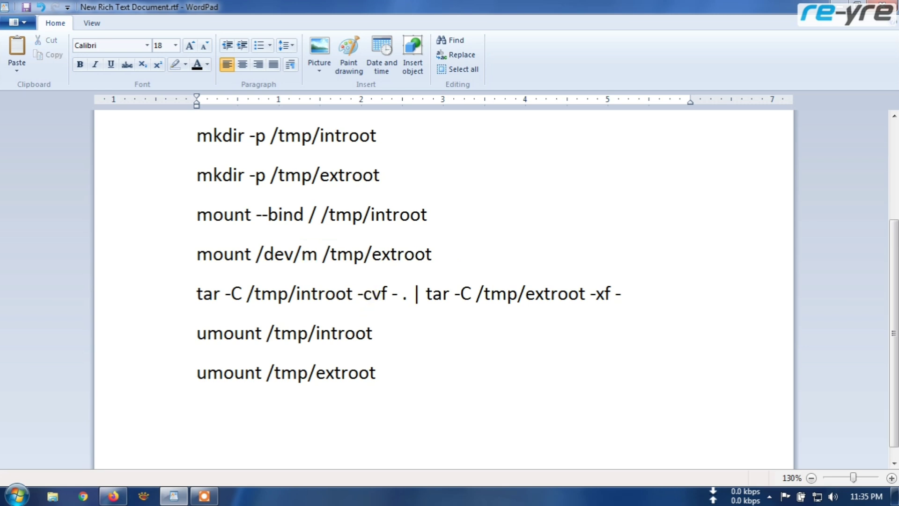
type("c")
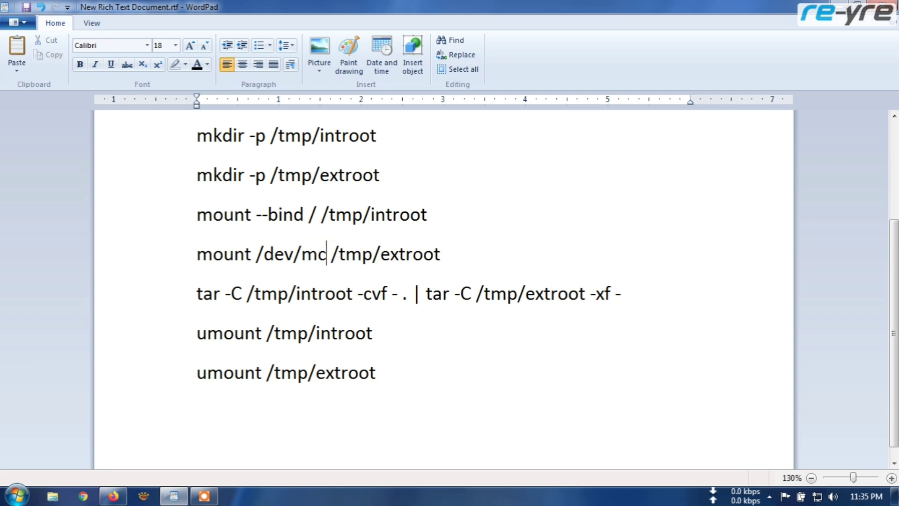
type("bl")
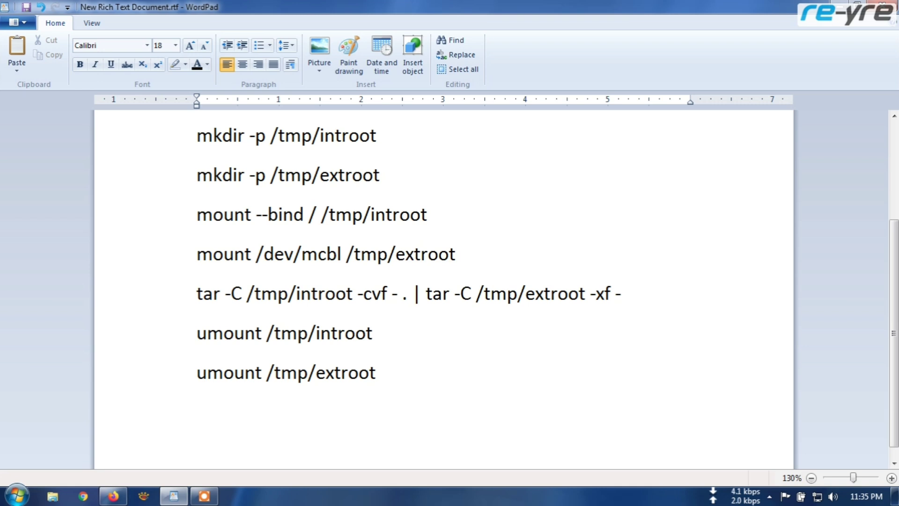
type("k")
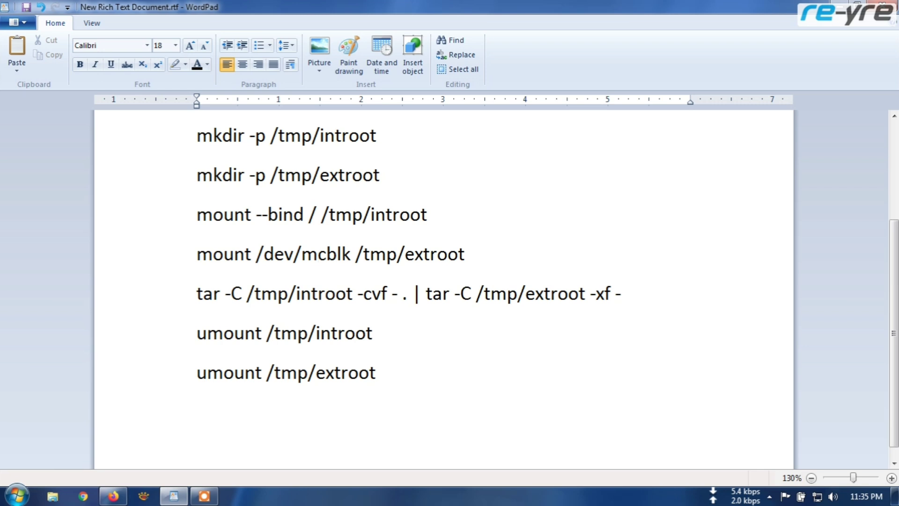
left_click(319, 254)
type("m")
key("Right")
key("Right")
key("Right")
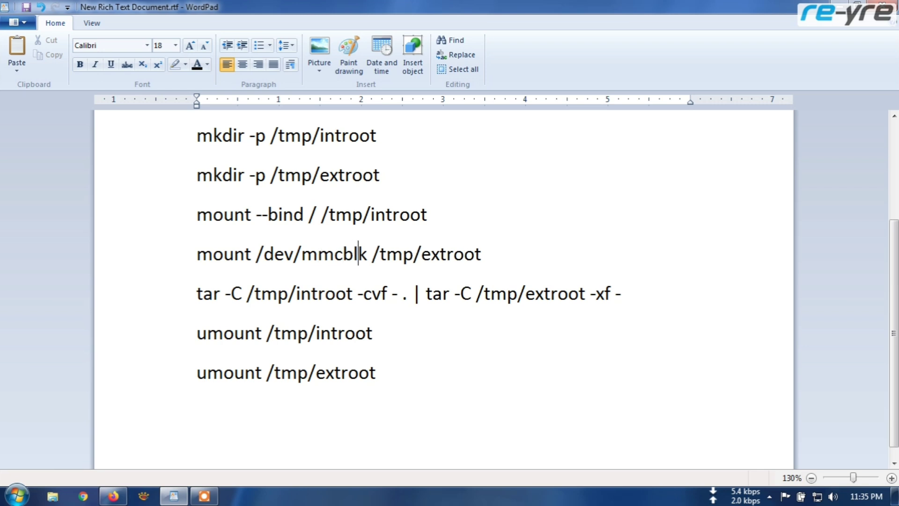
type("1p")
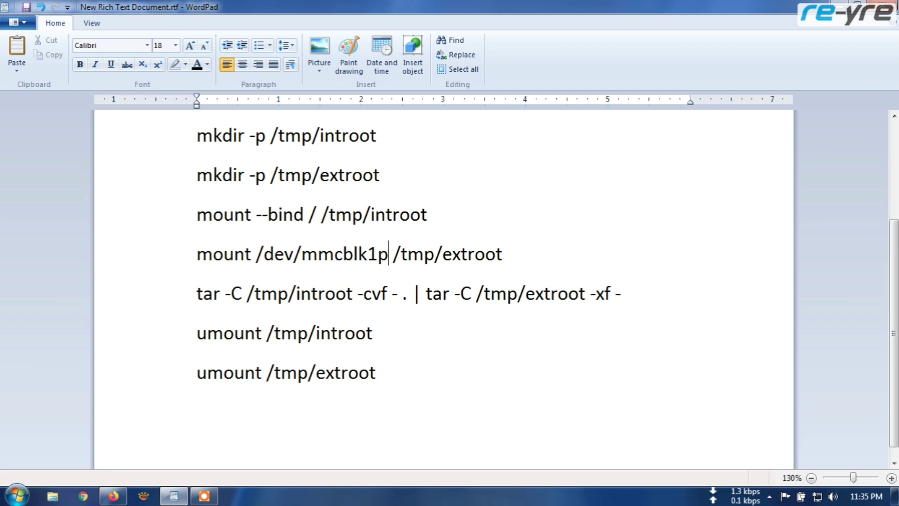
type("3")
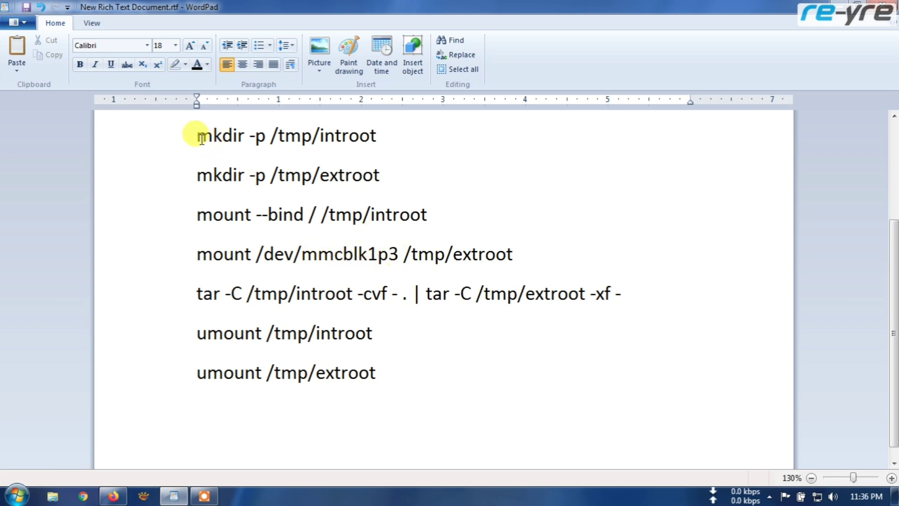
- Copy the full set of edited commands, from mkdir -p /tmp/introot through umount /tmp/extroot
scroll(227, 176, "up", 3)
scroll(227, 175, "down", 3)
left_click_drag(199, 139, 376, 371)
right_click(349, 358)
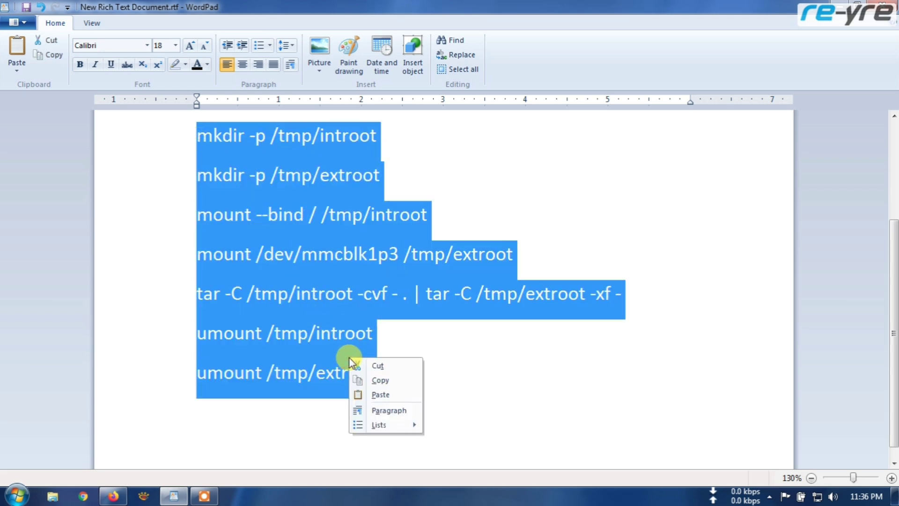
left_click(378, 381)
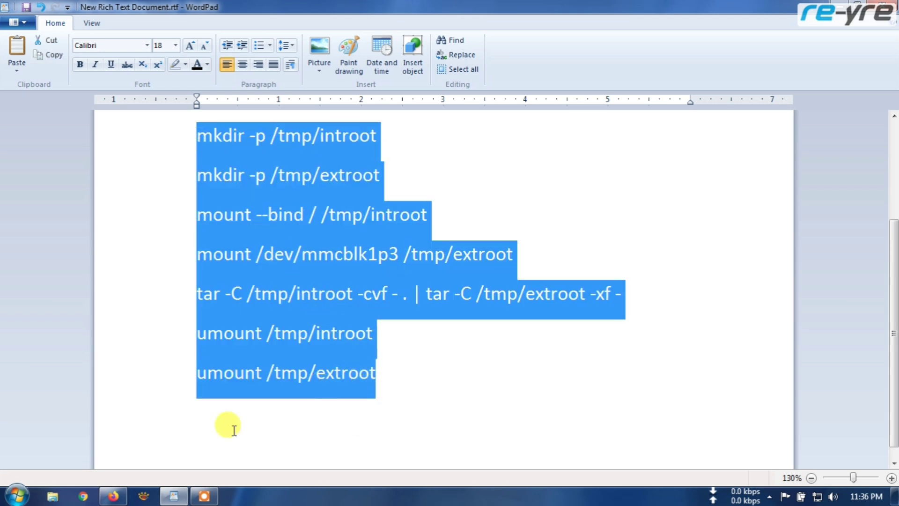
- Return to Firefox, save the mount entry for /dev/mmcblk1p3 and apply the mount point changes
left_click(114, 497)
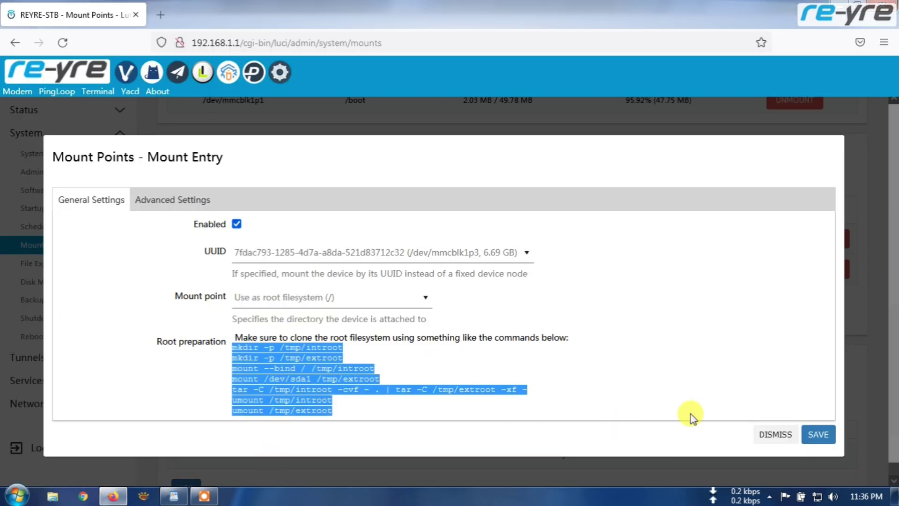
left_click(824, 436)
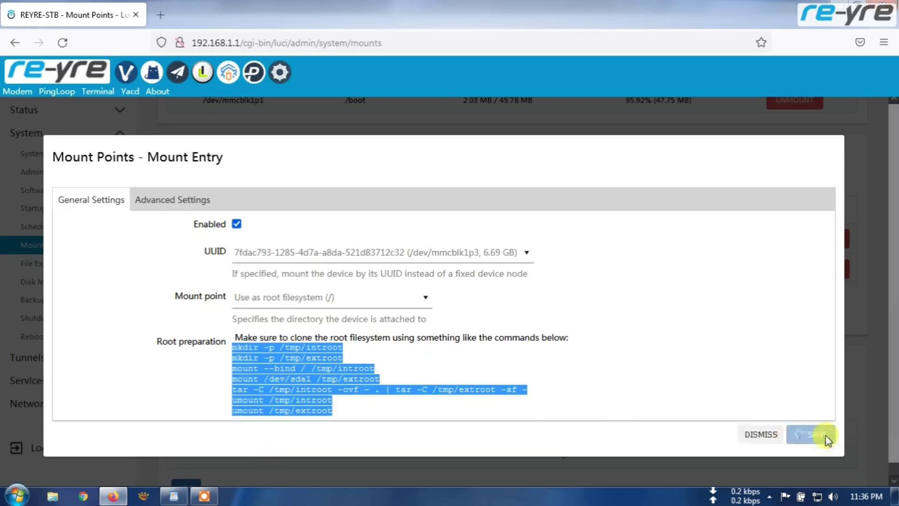
scroll(805, 409, "down", 3)
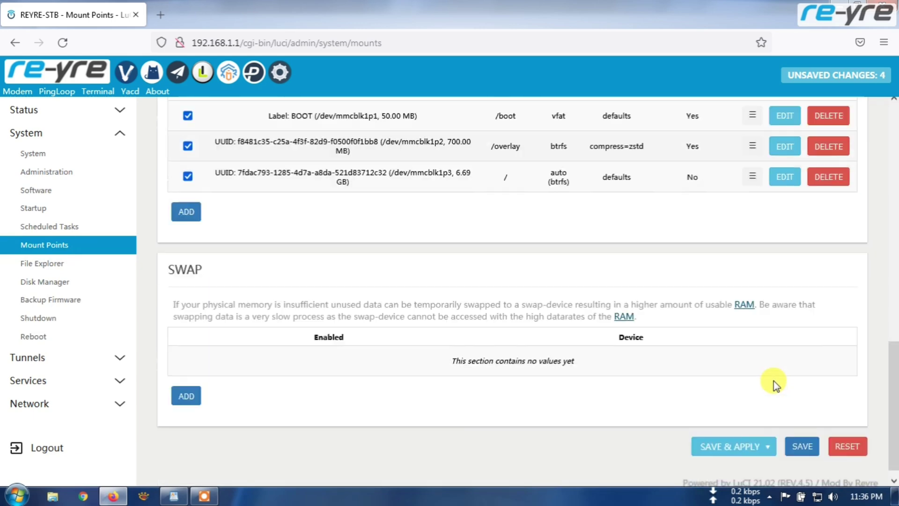
left_click(735, 435)
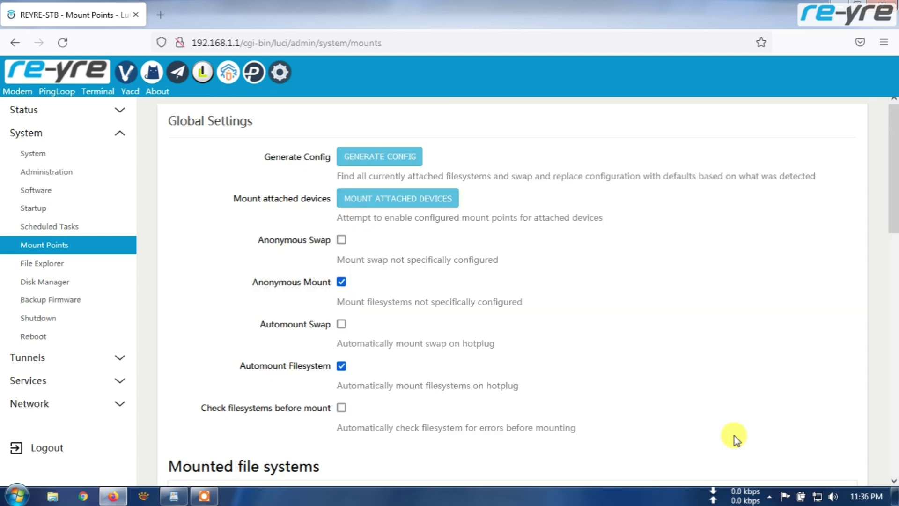
- Open the web Terminal, change to the home directory with cd, and paste the copied commands to clone the root filesystem
left_click(100, 93)
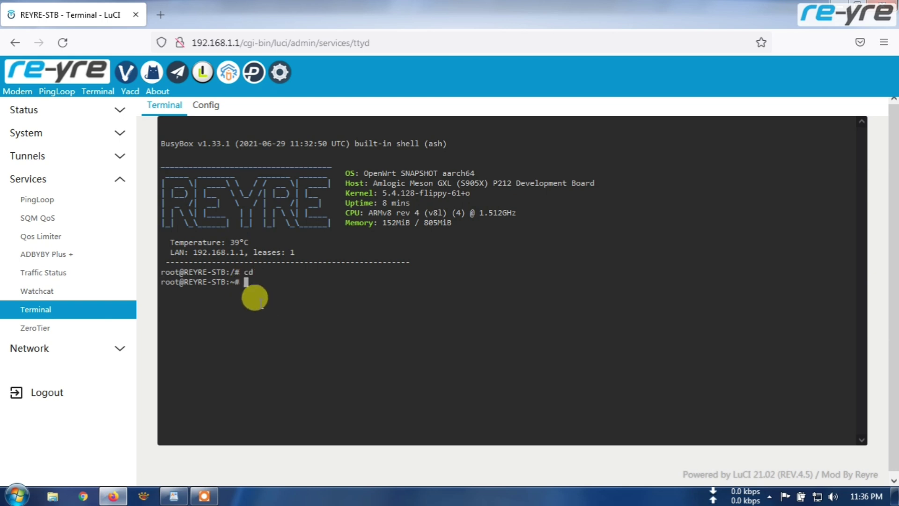
left_click(174, 496)
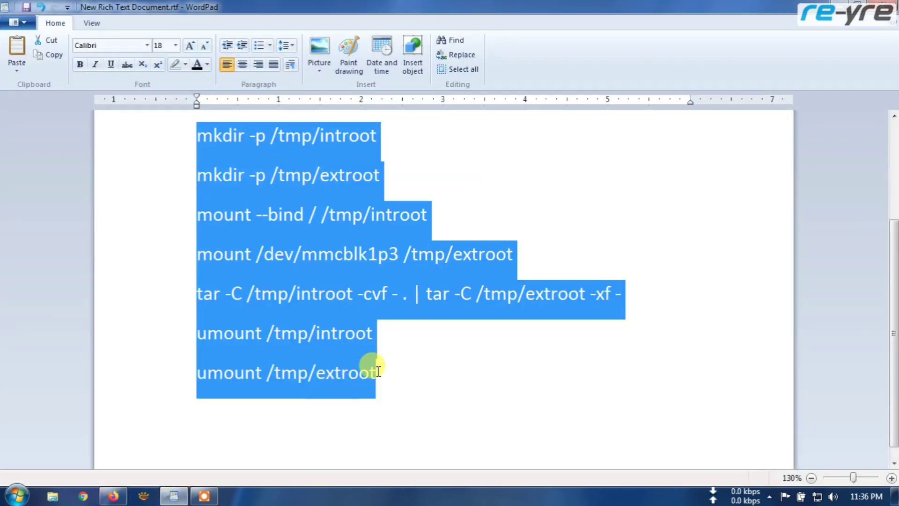
left_click(112, 496)
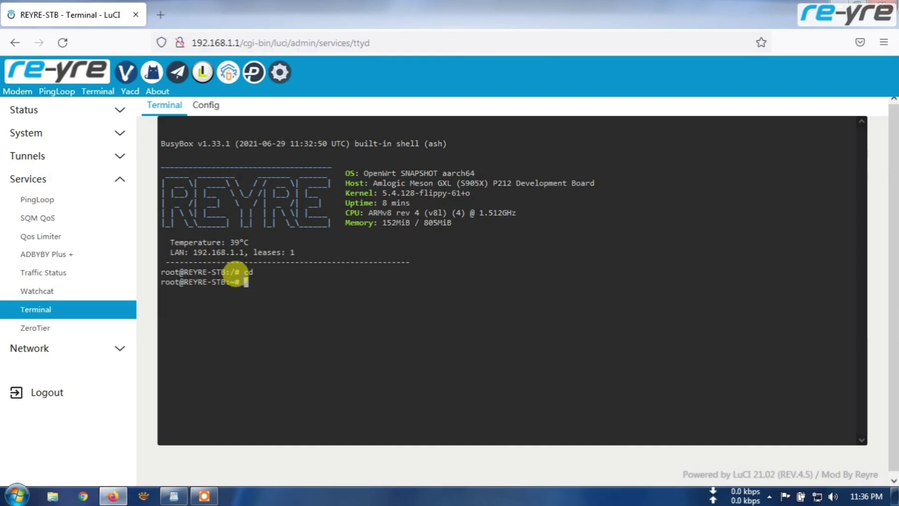
right_click(247, 280)
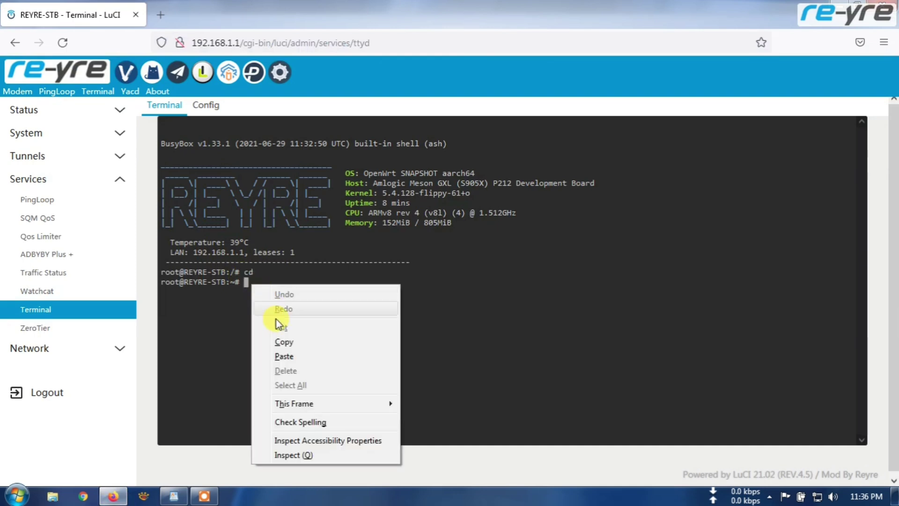
left_click(283, 356)
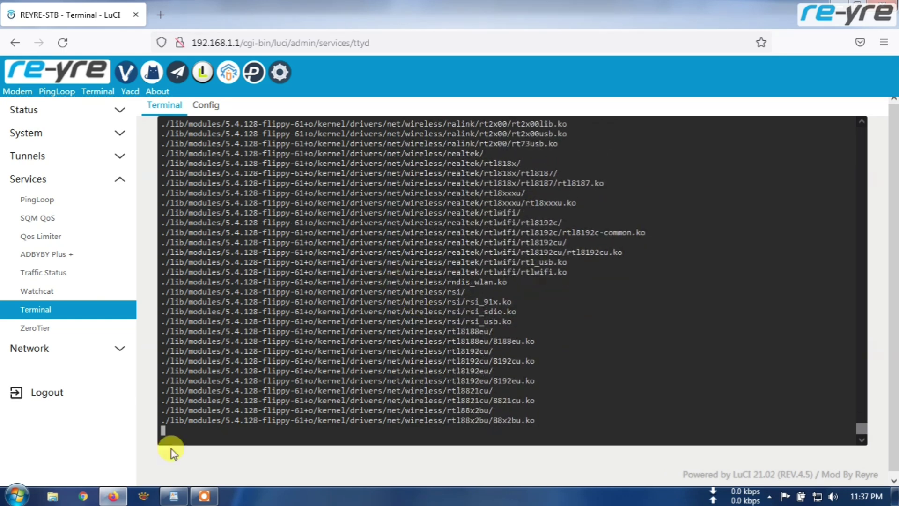
- While the clone runs, review the noted 174 MB capacity and the partition number in the WordPad document's mount command
left_click(180, 493)
scroll(452, 187, "up", 3)
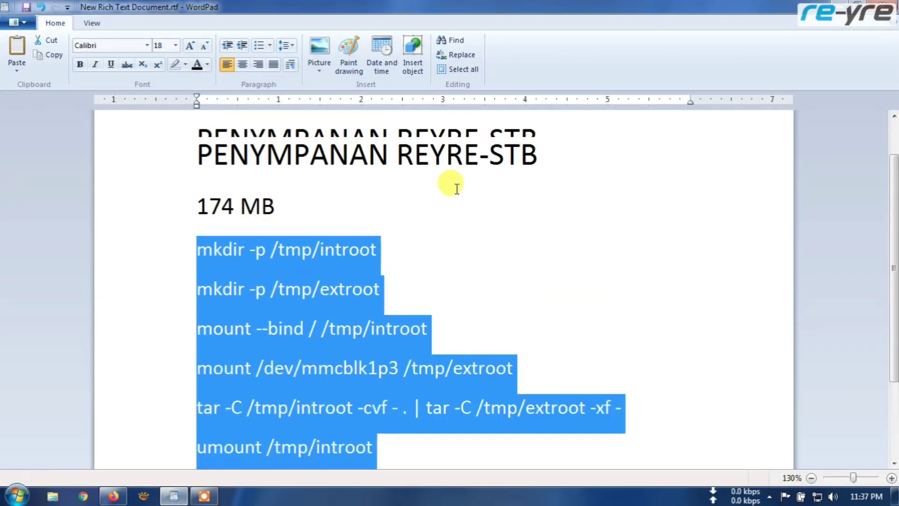
left_click_drag(196, 238, 230, 241)
left_click(278, 239)
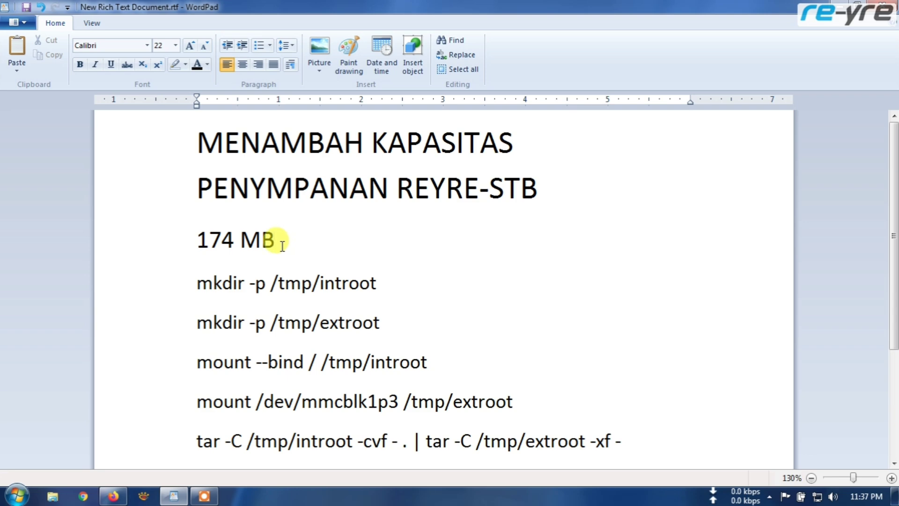
left_click(113, 495)
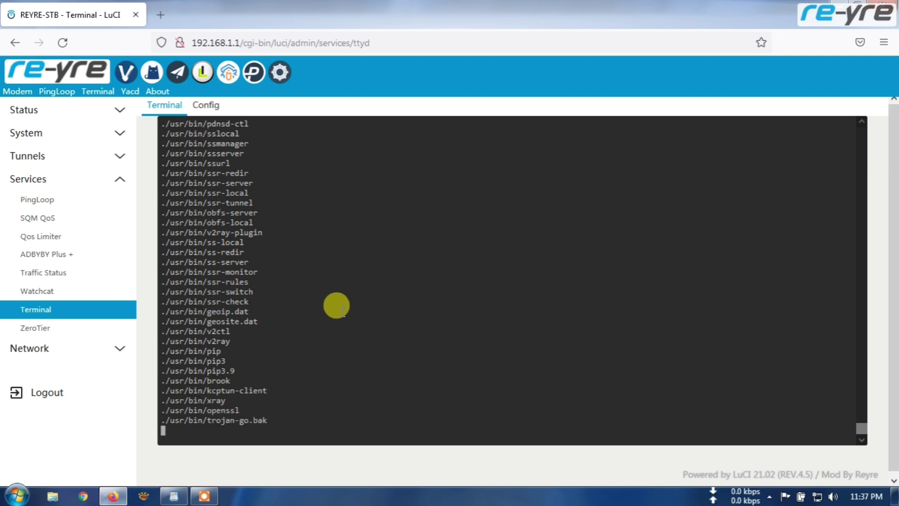
left_click(173, 496)
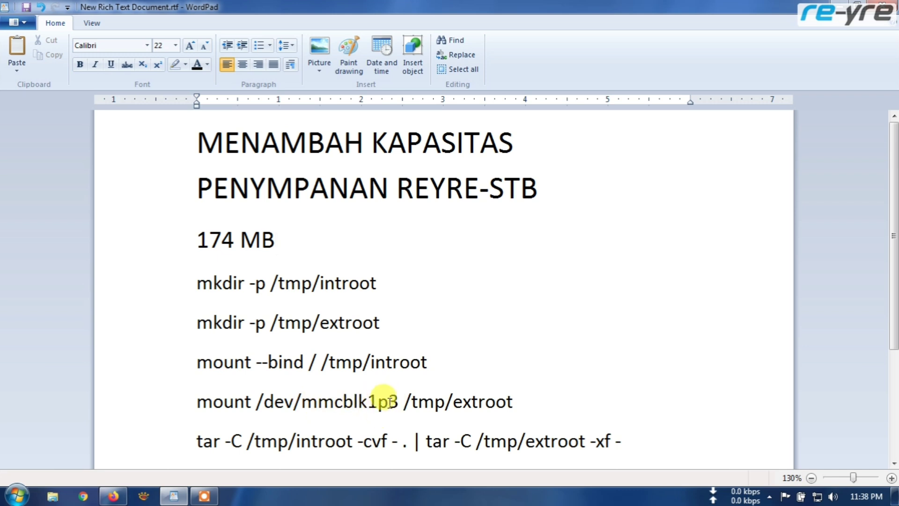
left_click_drag(399, 402, 392, 402)
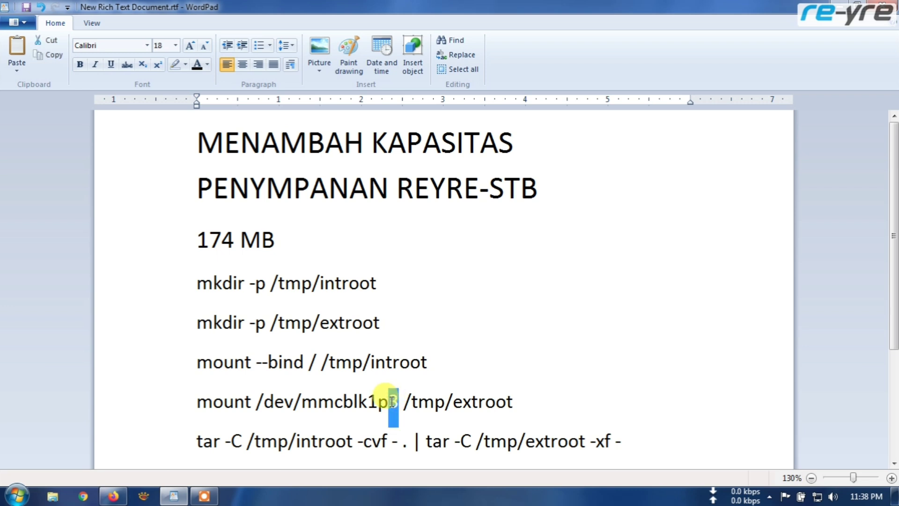
- Highlight the partition number in the WordPad document's mount /dev/mmcblk1p3 command to re-check it
left_click(400, 401)
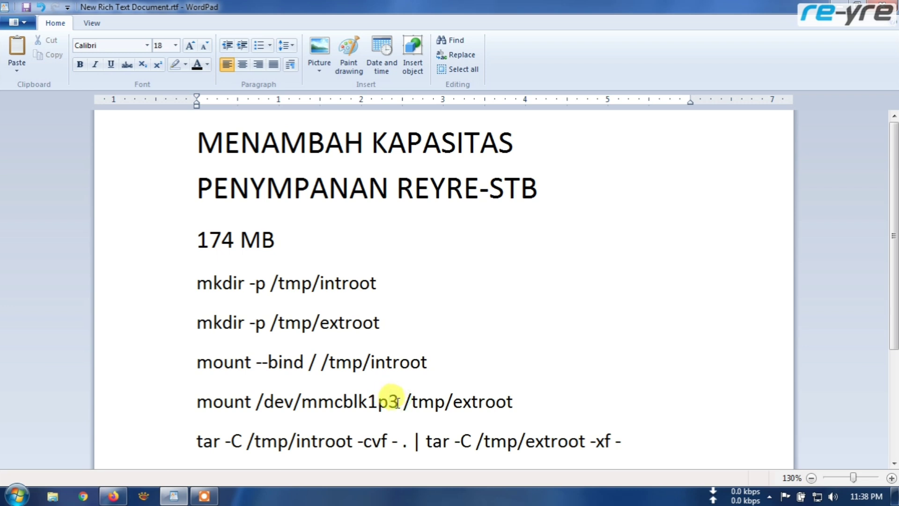
left_click_drag(398, 402, 391, 401)
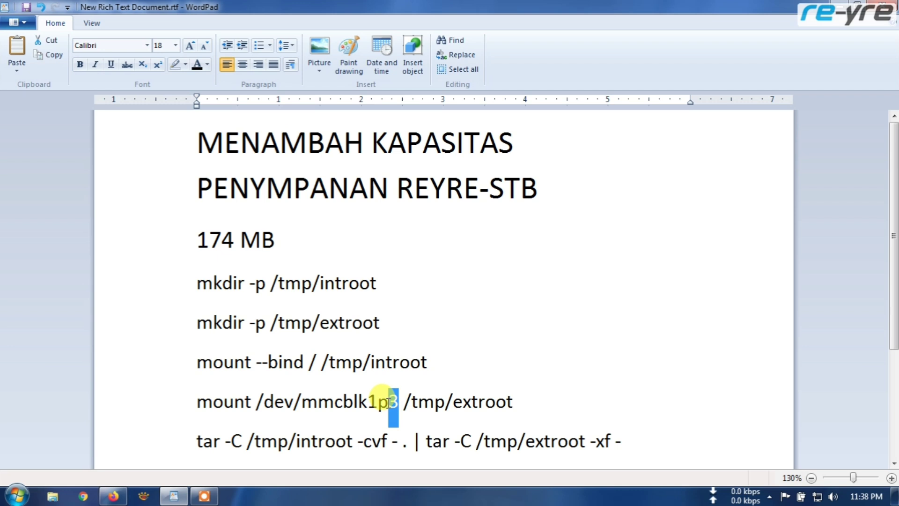
left_click(397, 403)
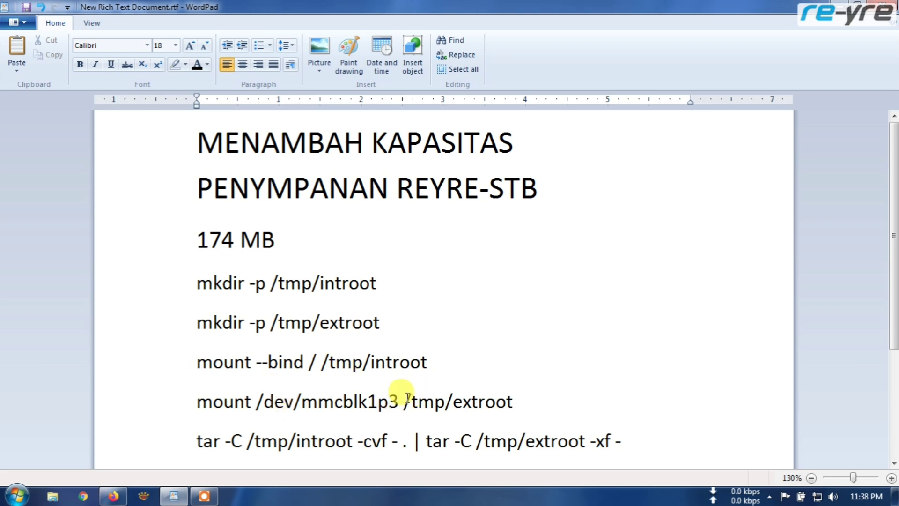
- Return to the Firefox terminal once cloning ends, execute the pending umount /tmp/extroot command and reboot the box
left_click(113, 496)
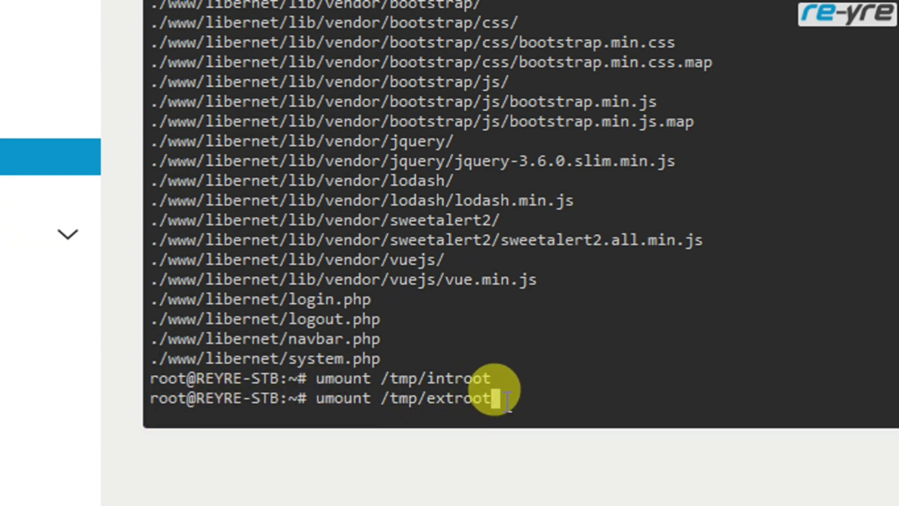
key("Return")
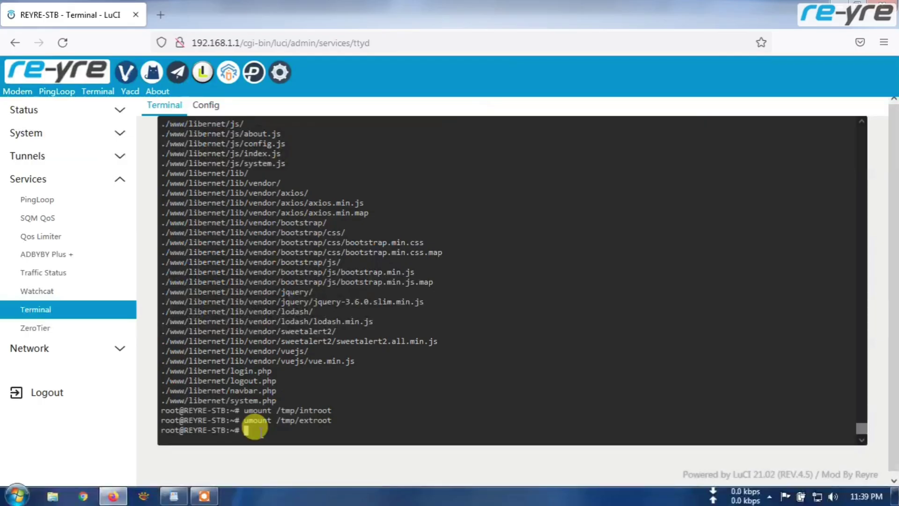
type("reboot")
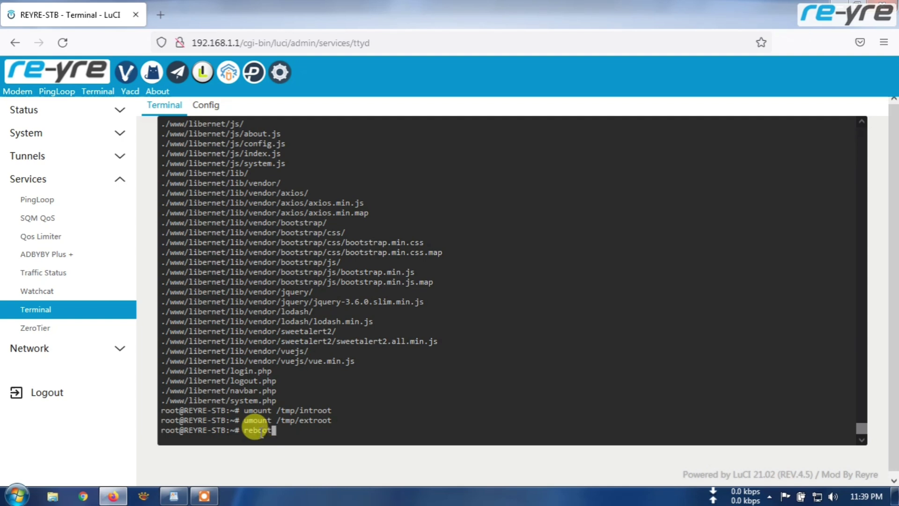
key("Return")
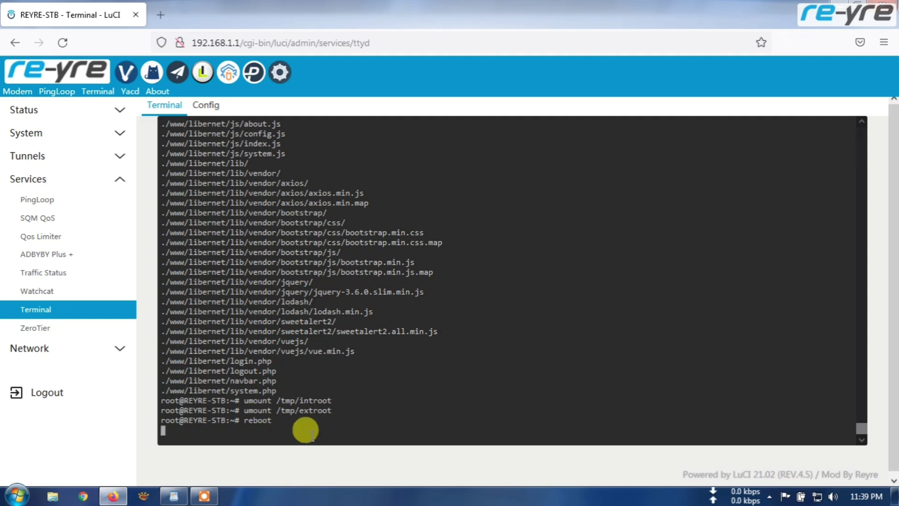
- Check the available wireless networks for REYRE-STB while the box restarts
left_click(818, 496)
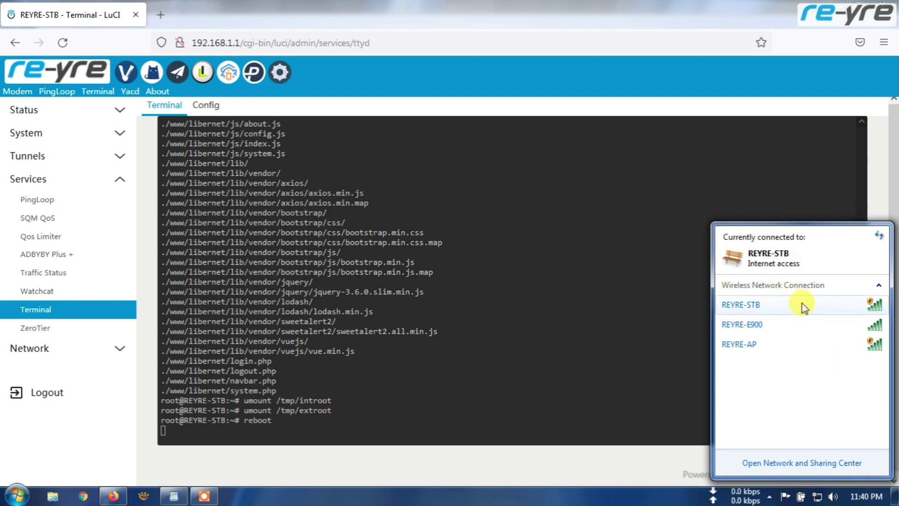
mouse_move(796, 319)
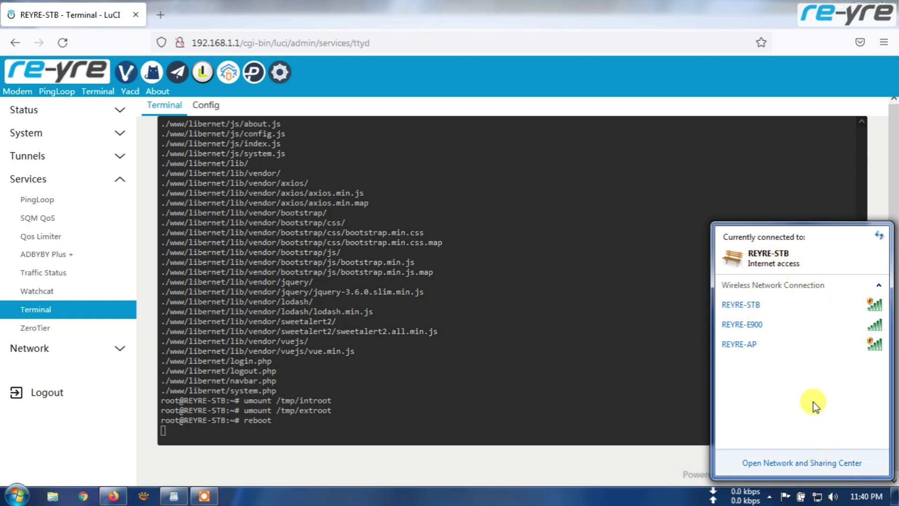
mouse_move(796, 341)
- Leave the terminal page for the status overview and log back in to REYRE-STB as root
left_click(59, 74)
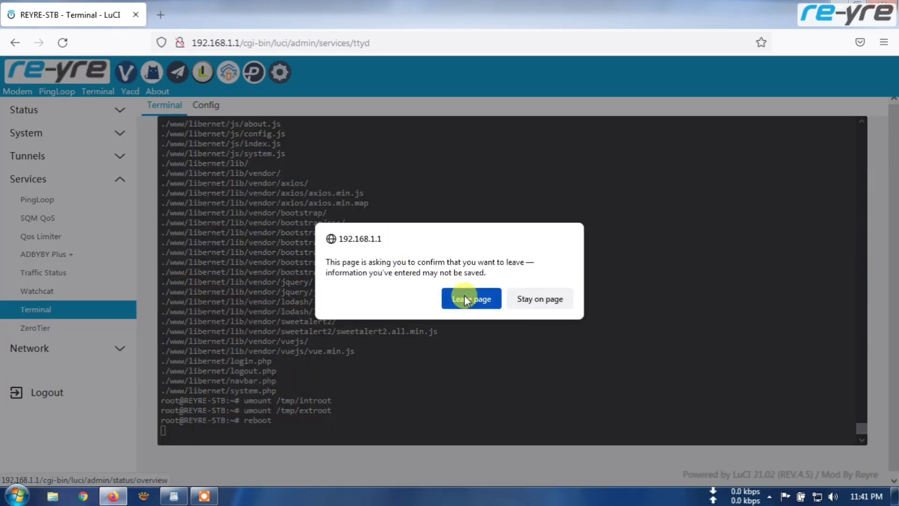
left_click(465, 295)
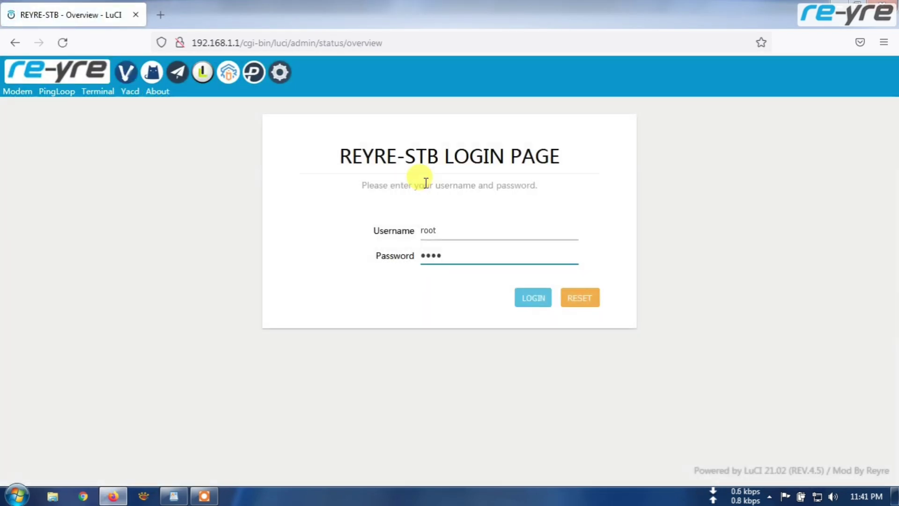
left_click(533, 297)
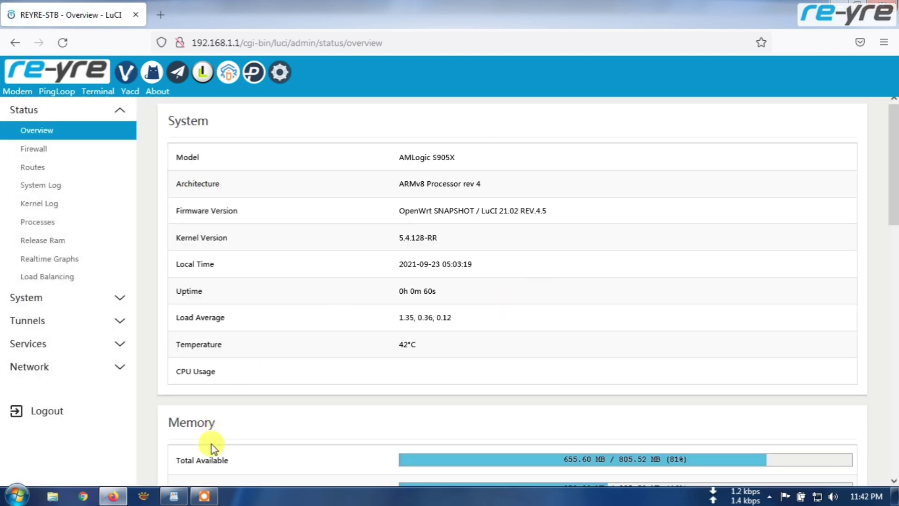
- Review the original capacity noted in the WordPad document, return to Firefox and check the free space on the Software page
left_click(180, 498)
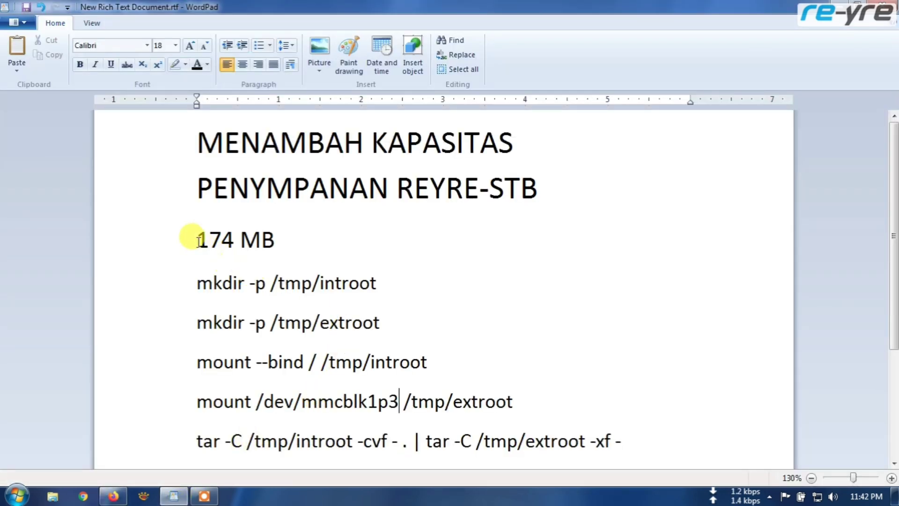
left_click(173, 496)
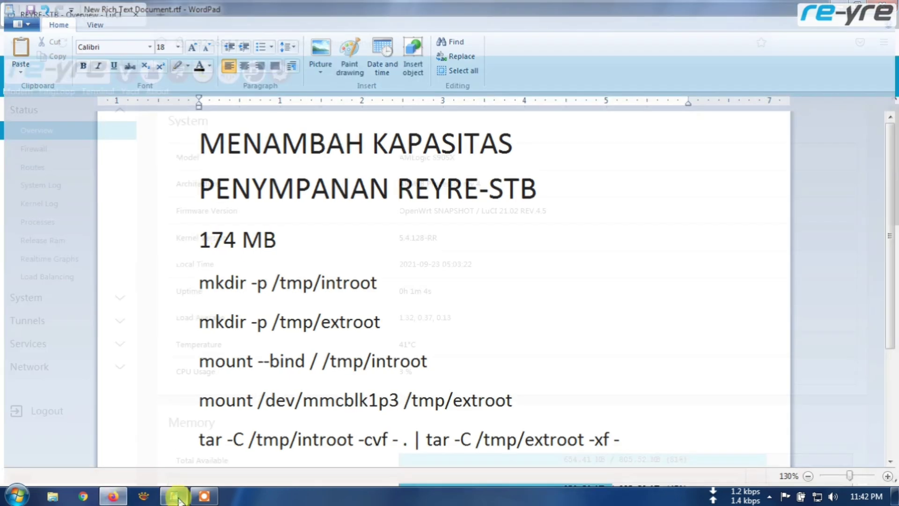
left_click(88, 298)
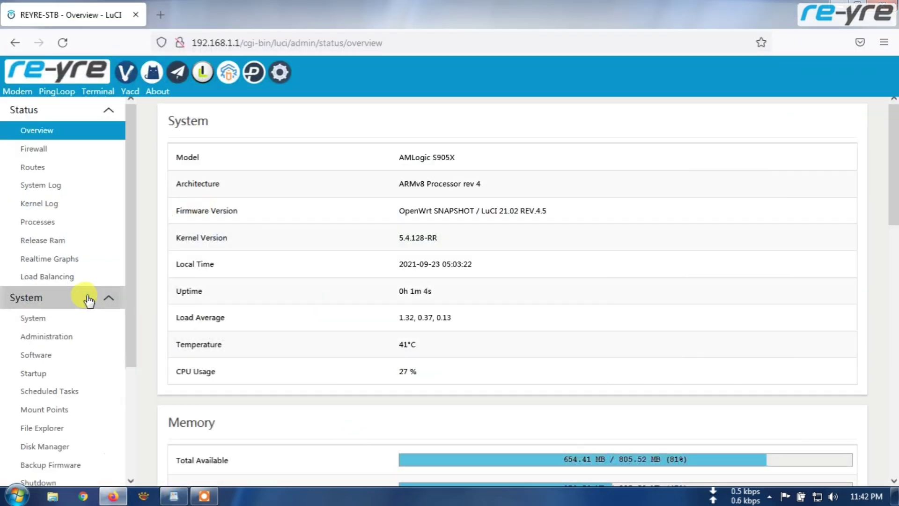
left_click(44, 355)
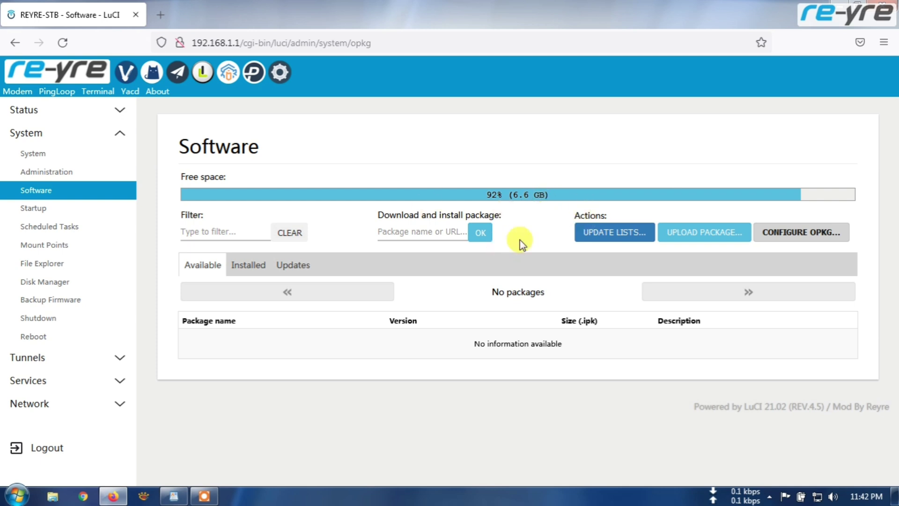
- Examine the mounted file systems on the Mount Points page, checking the mount point and available space of /dev/mmcblk1p3
left_click(56, 246)
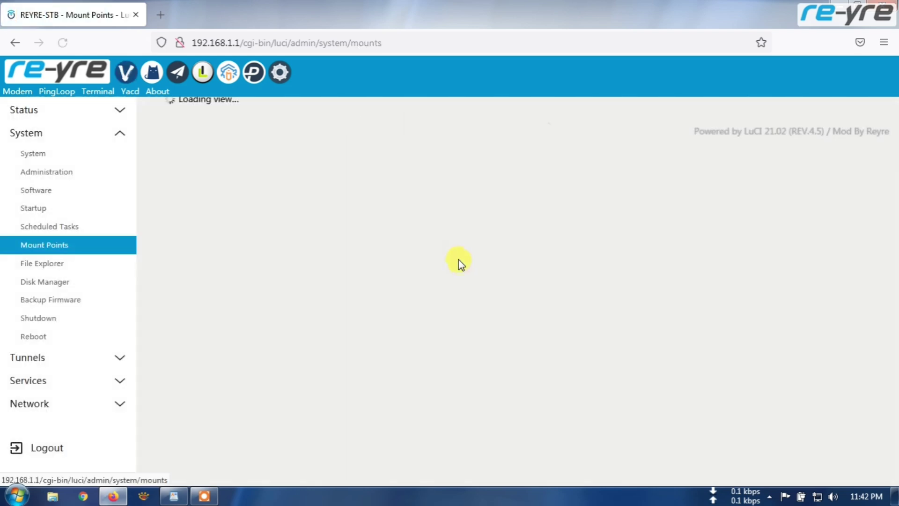
scroll(518, 241, "down", 8)
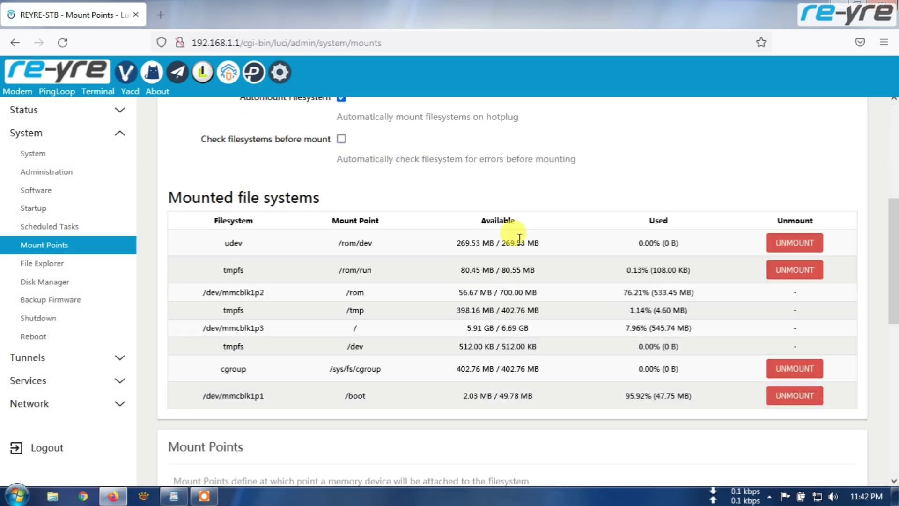
scroll(519, 241, "down", 1)
scroll(512, 261, "up", 3)
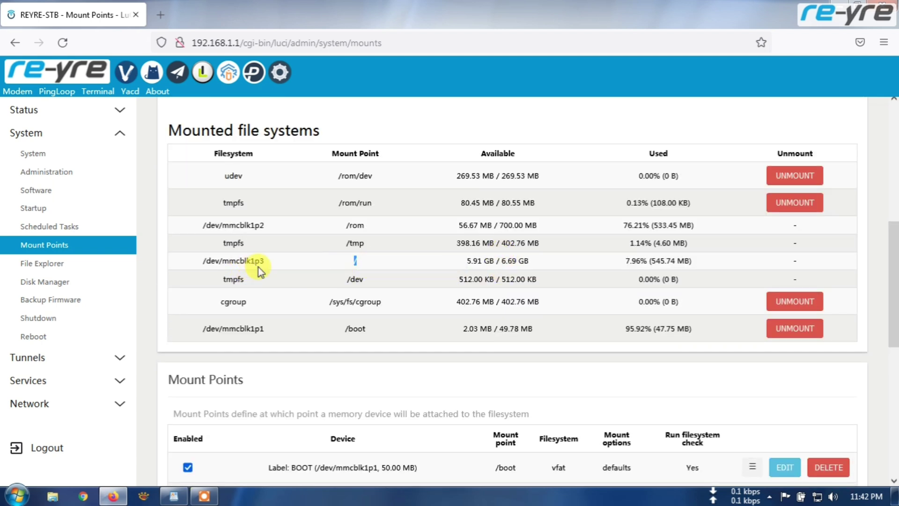
double_click(347, 262)
left_click(541, 261)
scroll(420, 270, "up", 3)
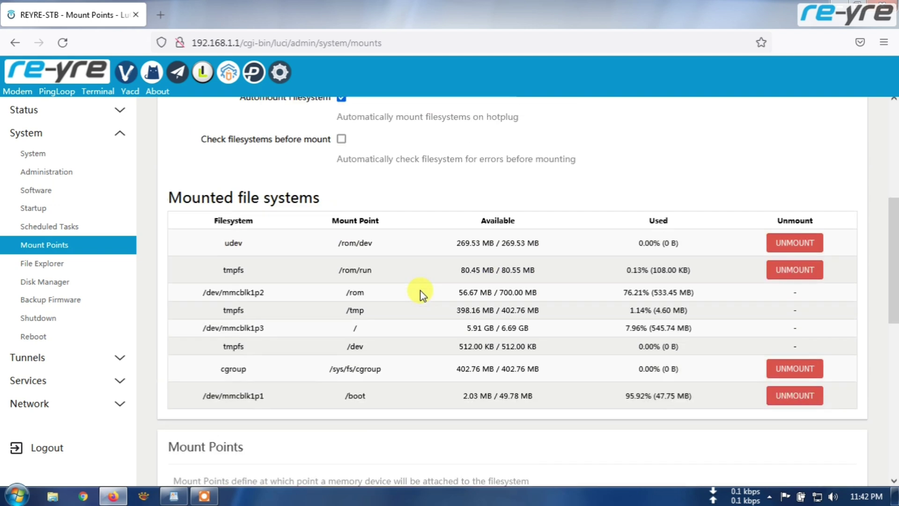